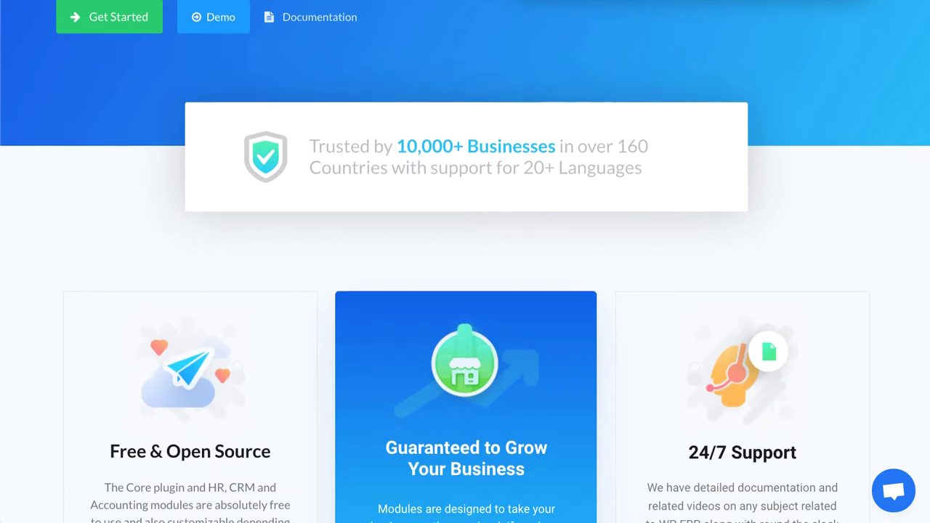
# Scroll through the WP ERP feature pages down to the Accounting section on customers and vendors
pyautogui.scroll(-4, 465, 291)
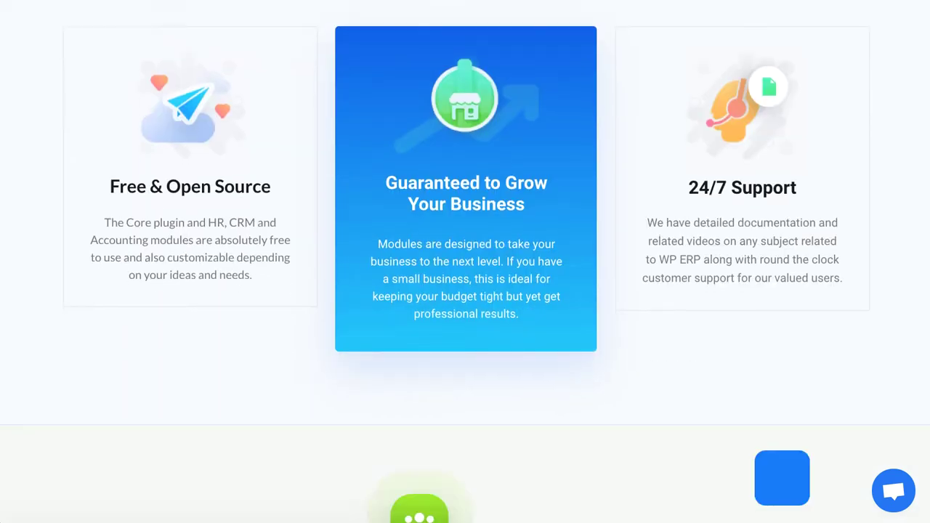
pyautogui.scroll(-3, 465, 261)
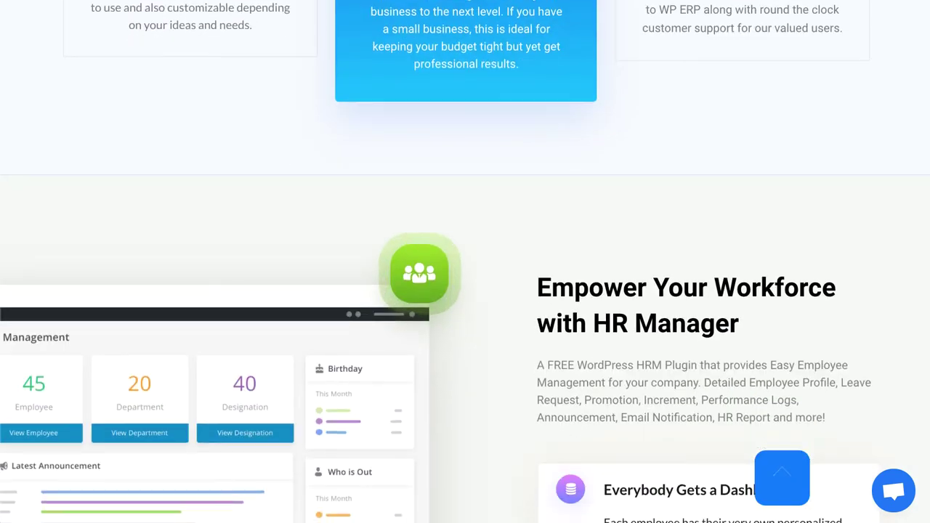
pyautogui.scroll(-3, 465, 290)
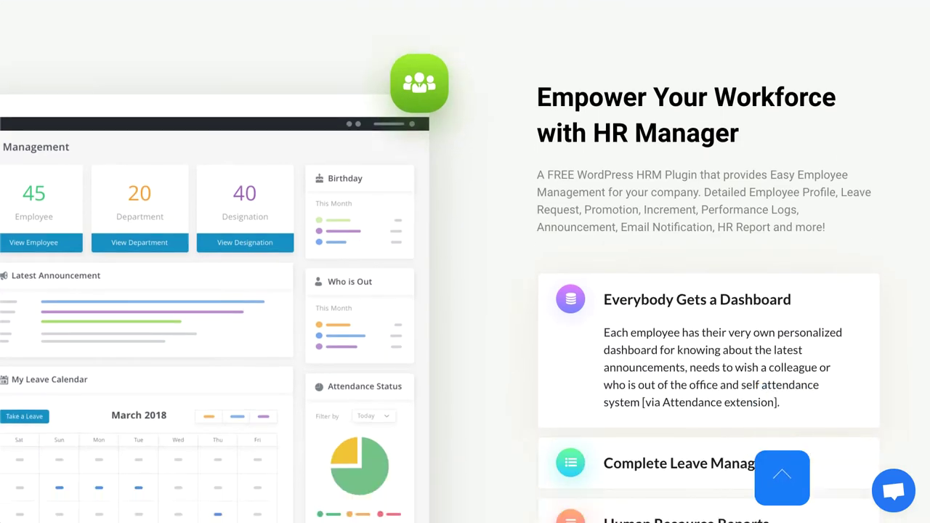
pyautogui.scroll(-6, 465, 291)
pyautogui.scroll(-7, 465, 291)
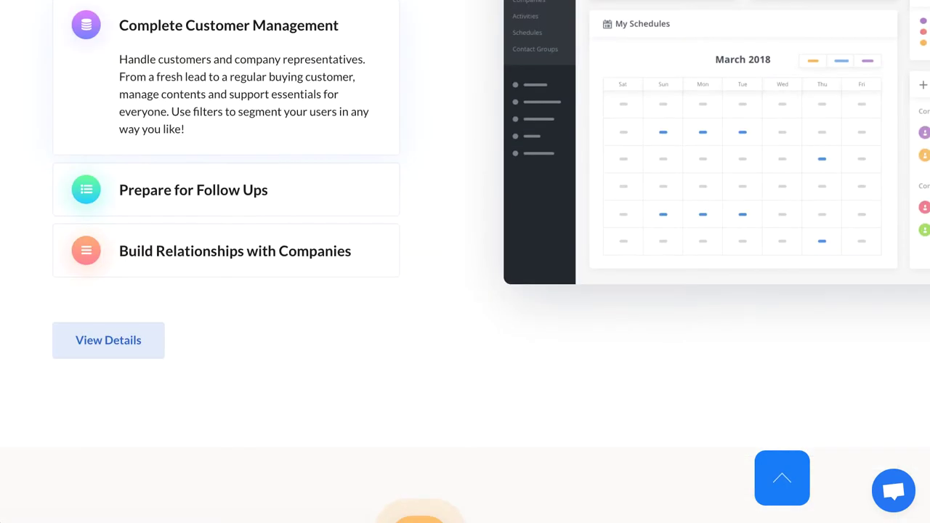
pyautogui.scroll(10, 465, 291)
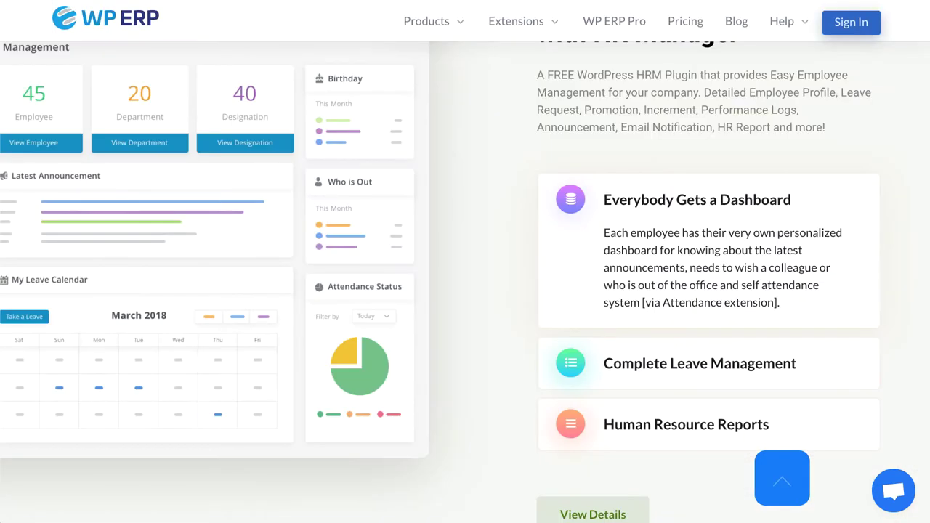
pyautogui.scroll(15, 465, 290)
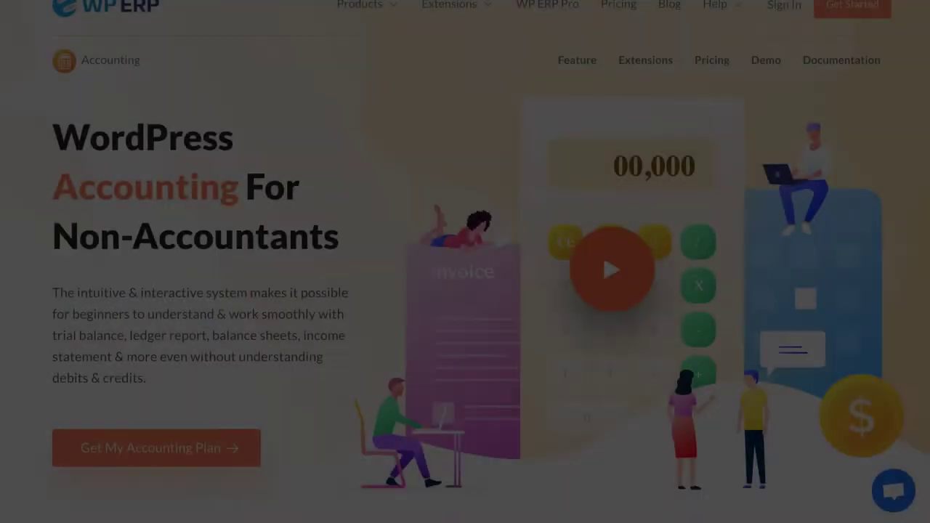
pyautogui.scroll(-20, 465, 291)
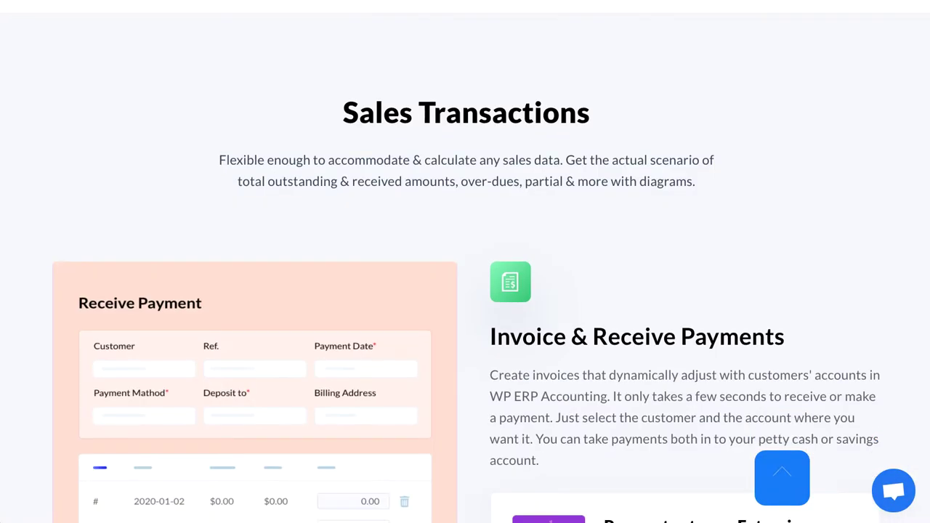
pyautogui.scroll(-11, 465, 291)
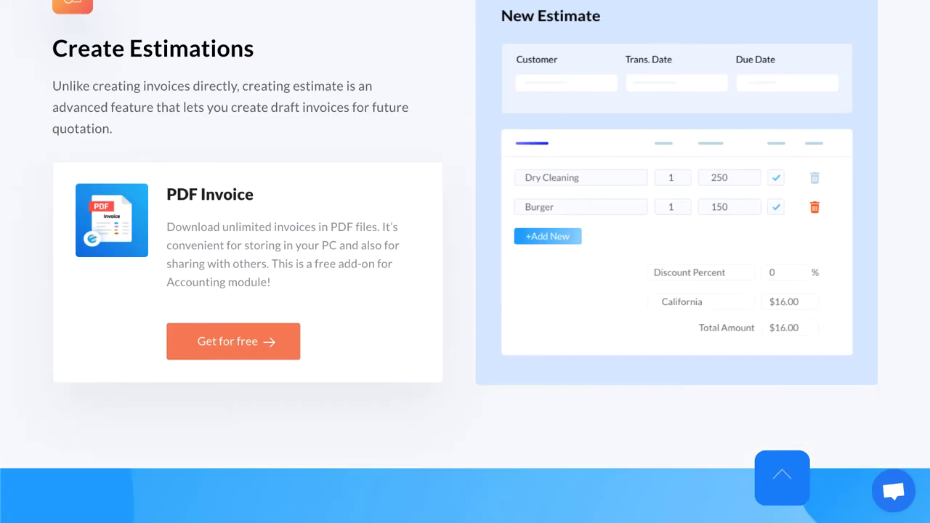
pyautogui.scroll(-3, 465, 291)
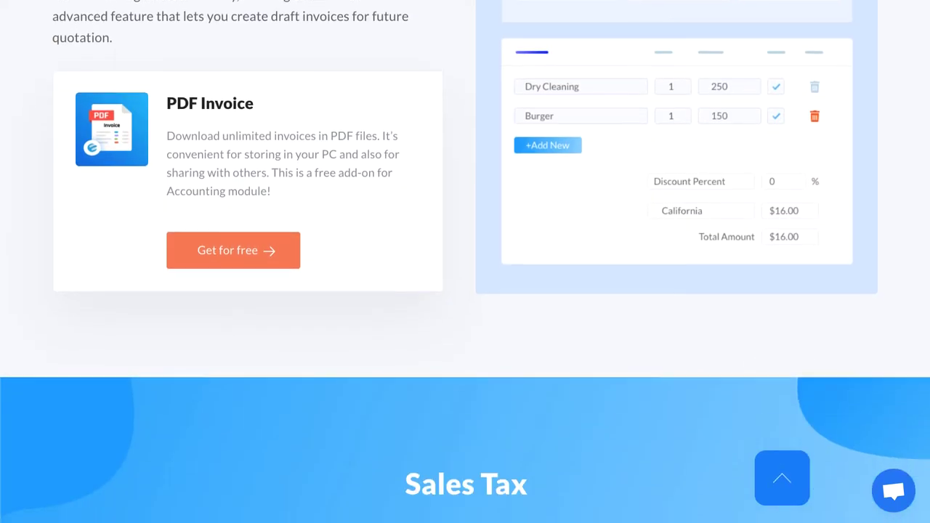
pyautogui.scroll(-15, 465, 290)
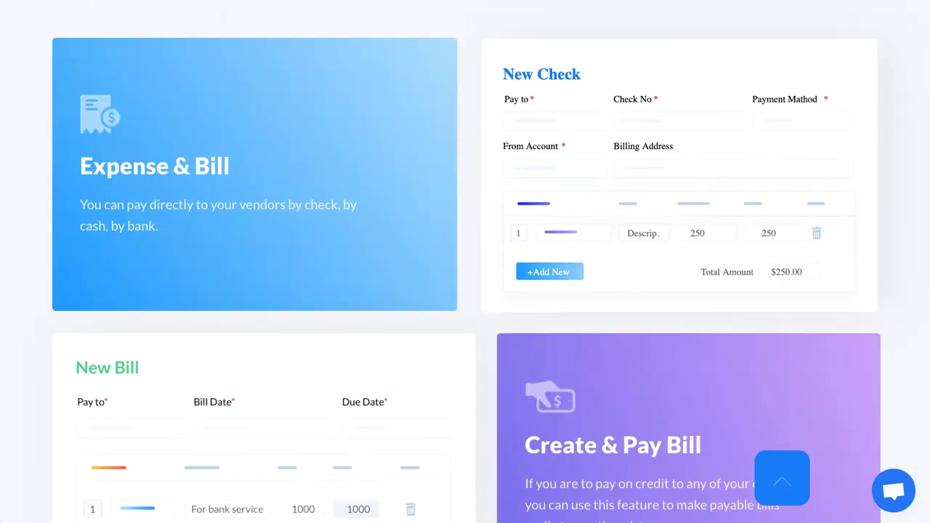
pyautogui.scroll(-15, 465, 291)
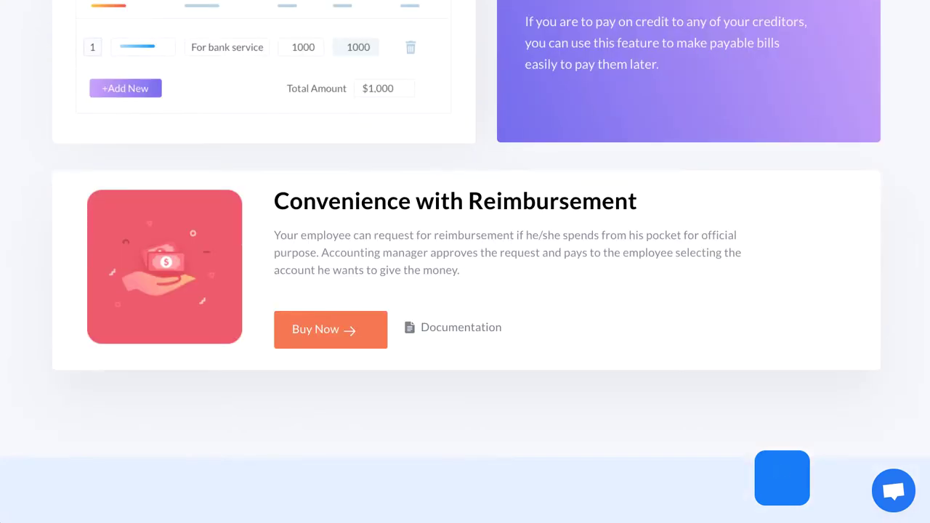
pyautogui.scroll(-15, 465, 290)
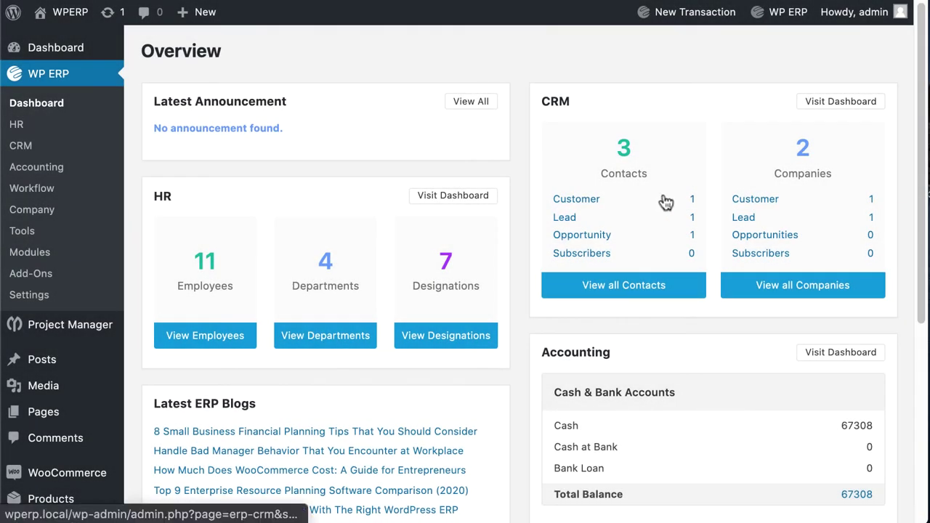
pyautogui.scroll(-8, 645, 200)
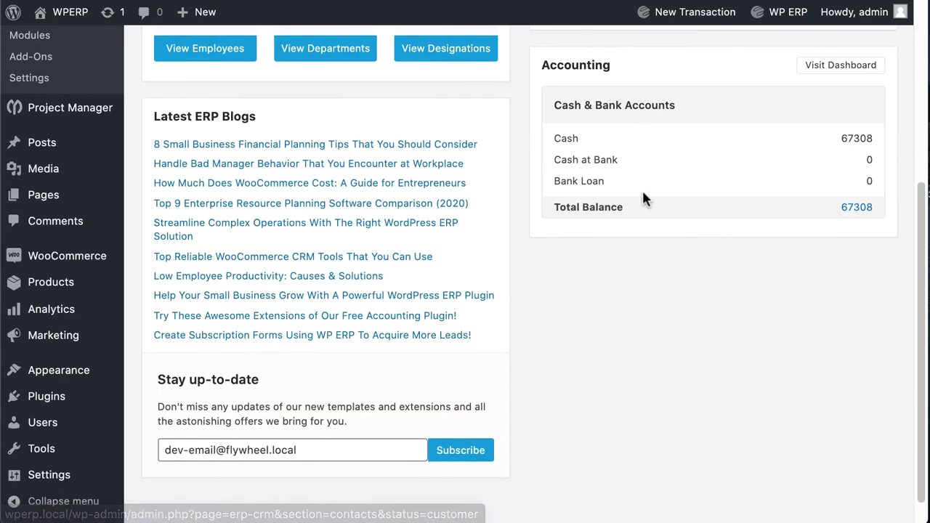
pyautogui.scroll(8, 643, 199)
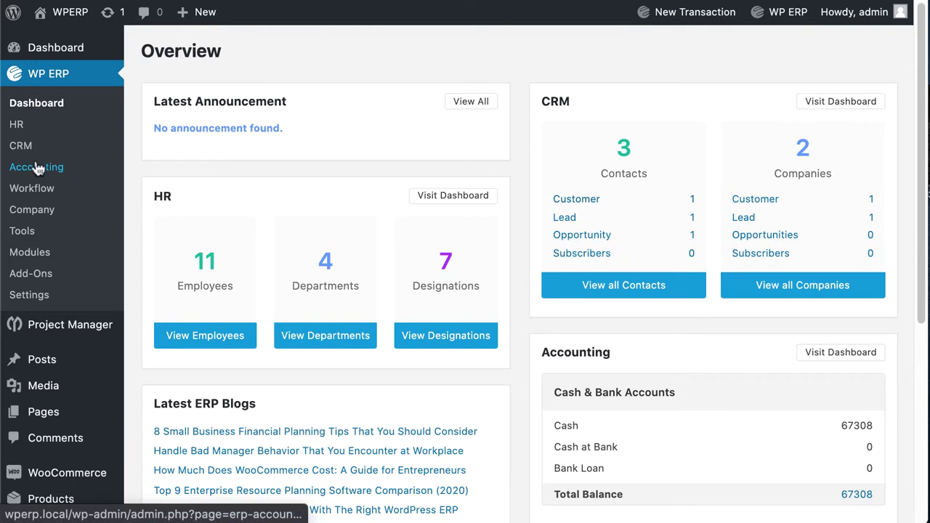
# Go to WP ERP Accounting and open the Users > Customers list
pyautogui.click(37, 167)
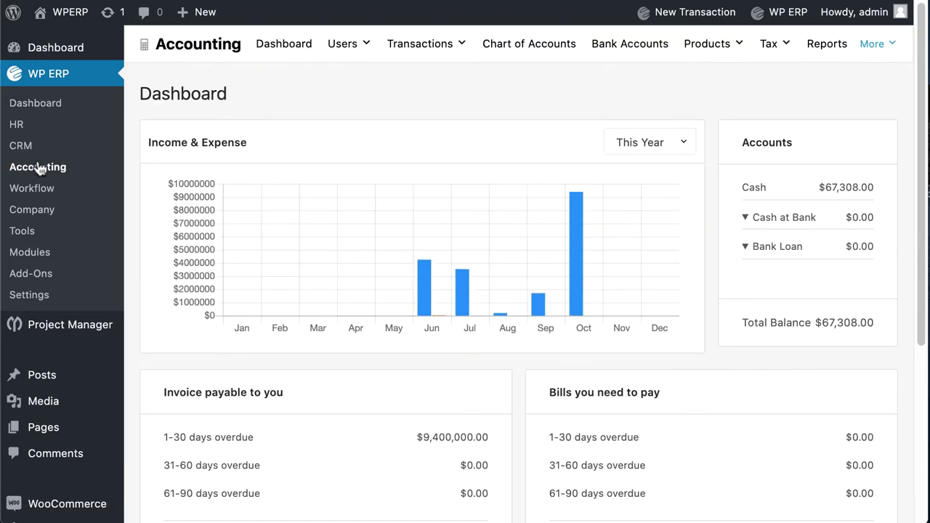
pyautogui.moveTo(339, 51)
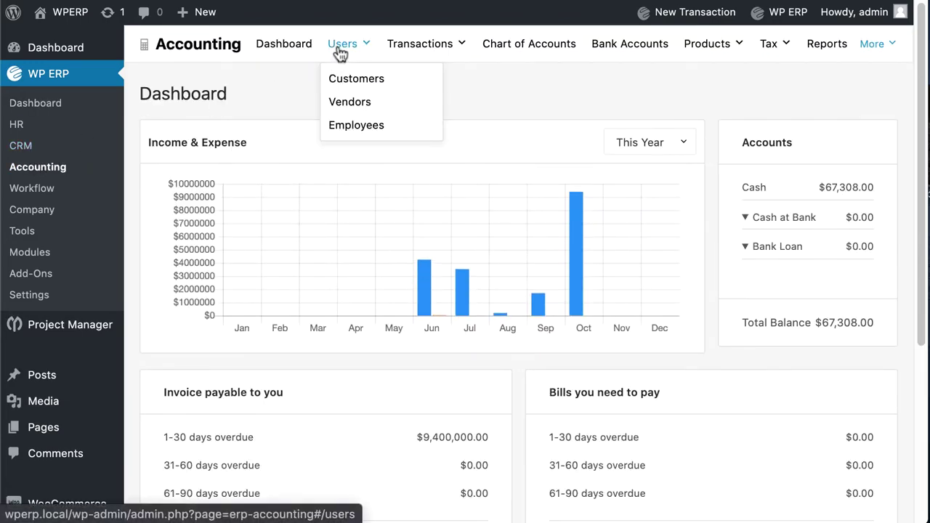
pyautogui.click(343, 80)
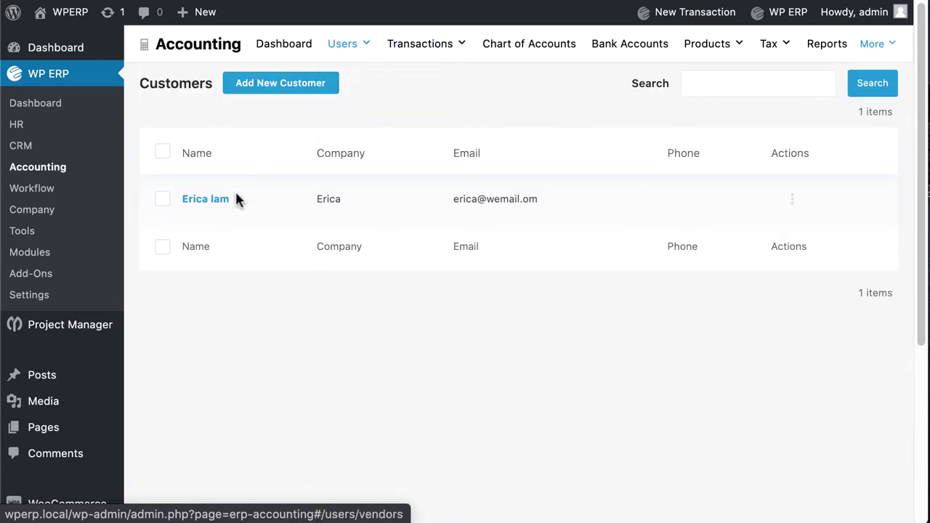
# Start a new customer with first and last name, e-mail, phone and company 'Gurner corporation'
pyautogui.click(273, 85)
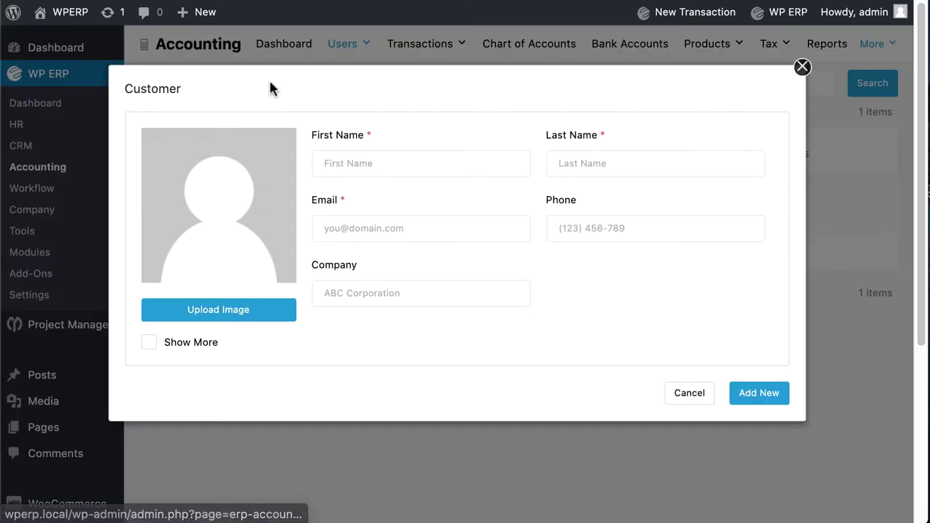
pyautogui.click(352, 163)
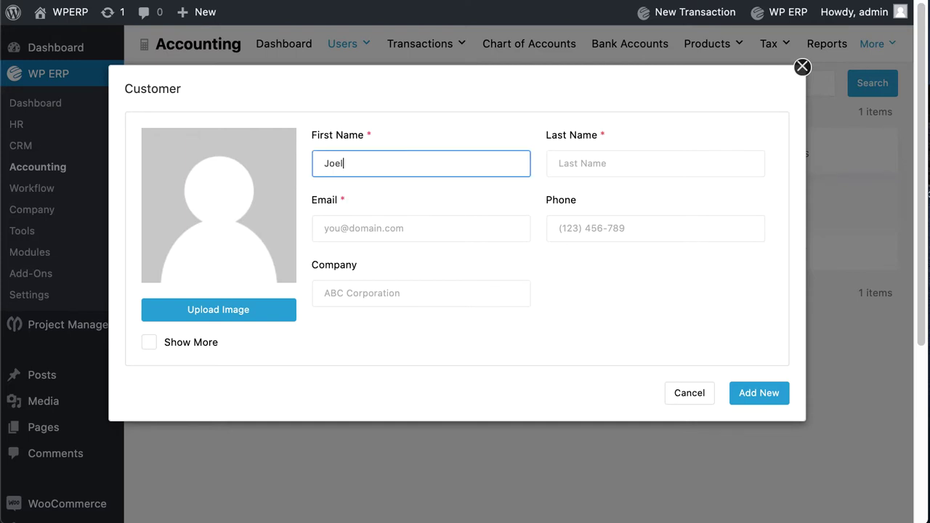
pyautogui.press('Tab')
pyautogui.press('Tab')
pyautogui.press('Tab')
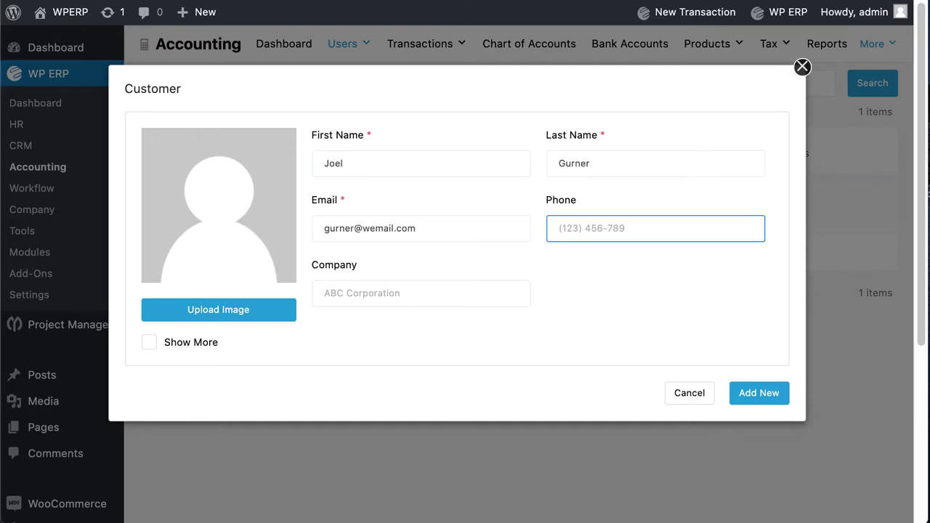
pyautogui.press('Tab')
pyautogui.write('Gurner corporation')
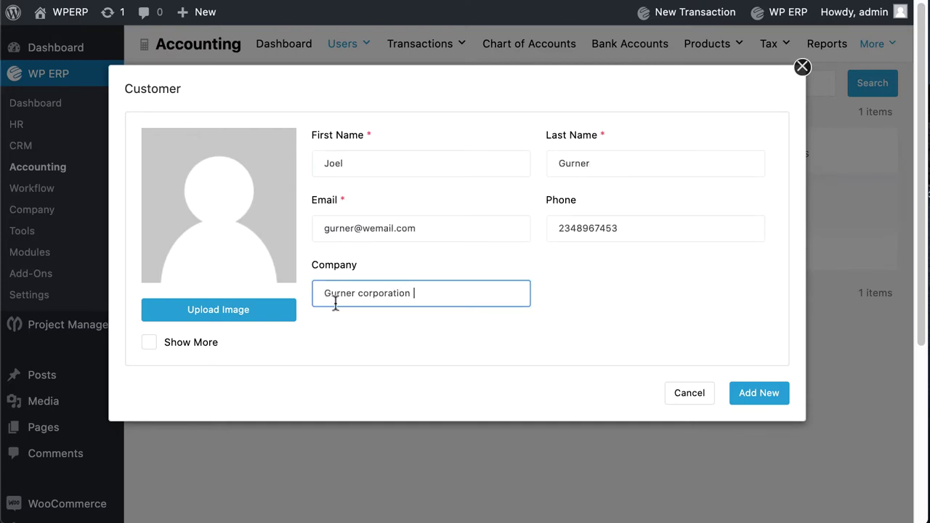
pyautogui.click(205, 339)
pyautogui.click(233, 259)
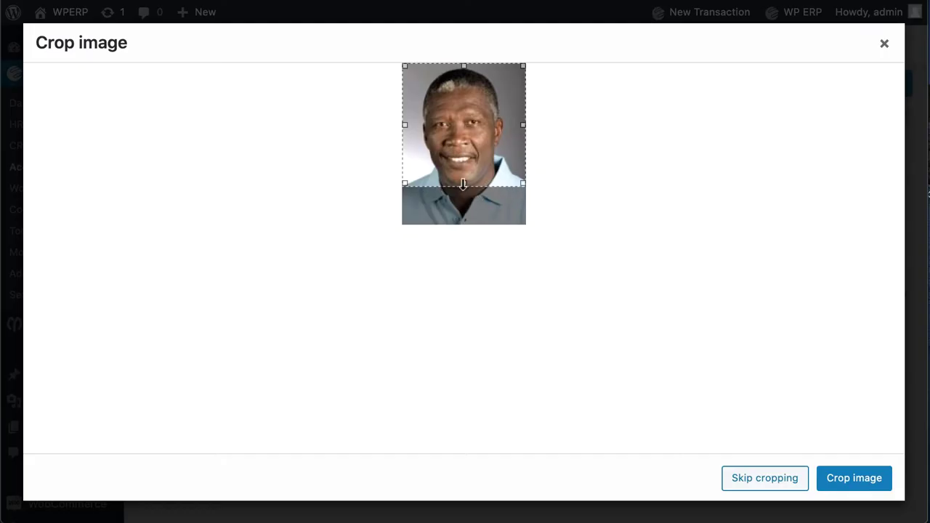
pyautogui.click(741, 479)
pyautogui.click(498, 317)
pyautogui.press('Tab')
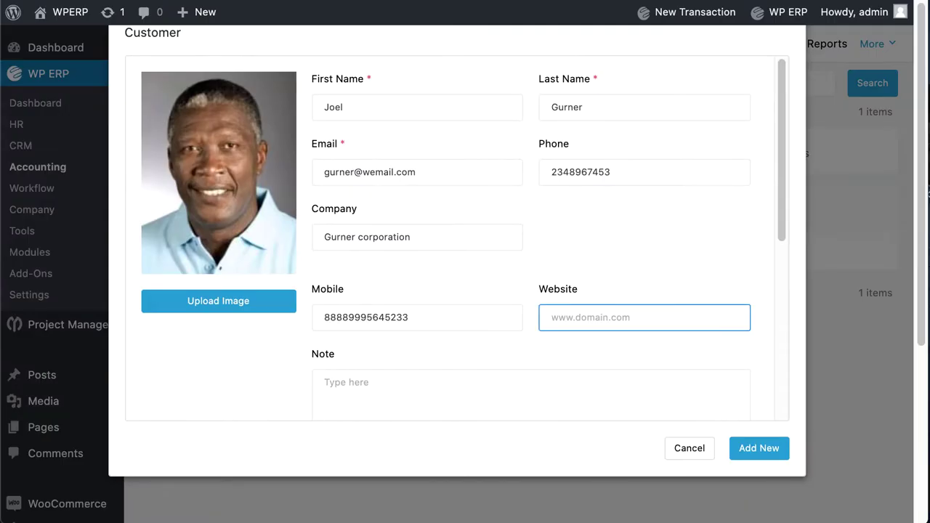
pyautogui.write('www.gurcor.net')
pyautogui.press('Tab')
pyautogui.write('Honest and enthusiastic regarding our products.')
# Enter the street address, city and post code, choose United Kingdom (UK), and save the customer
pyautogui.scroll(-8, 322, 272)
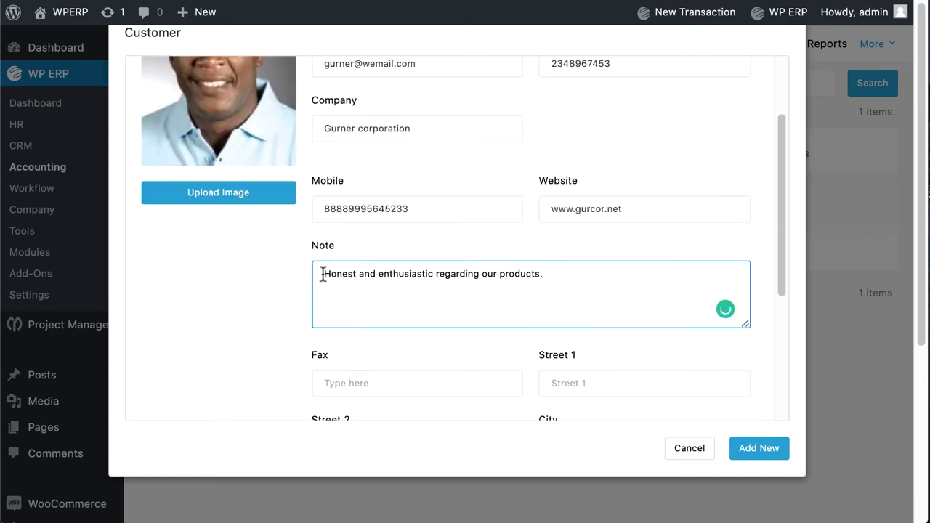
pyautogui.click(630, 166)
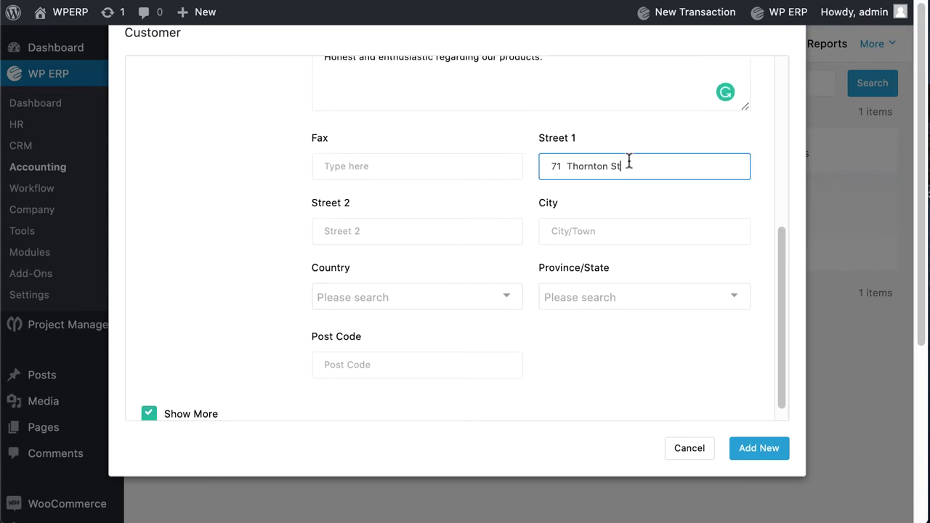
pyautogui.click(571, 231)
pyautogui.write('HUNCOAT')
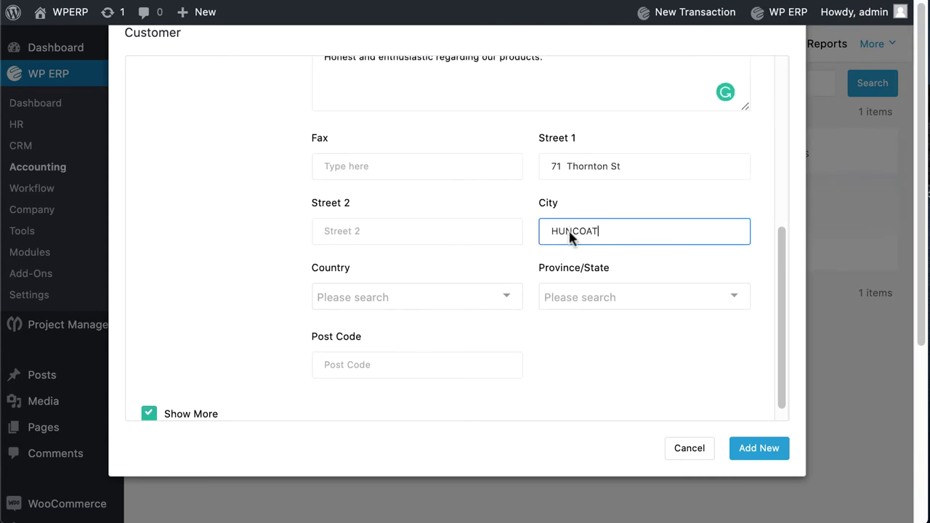
pyautogui.click(407, 364)
pyautogui.write('BB5 9ZX')
pyautogui.scroll(-1, 352, 284)
pyautogui.click(357, 281)
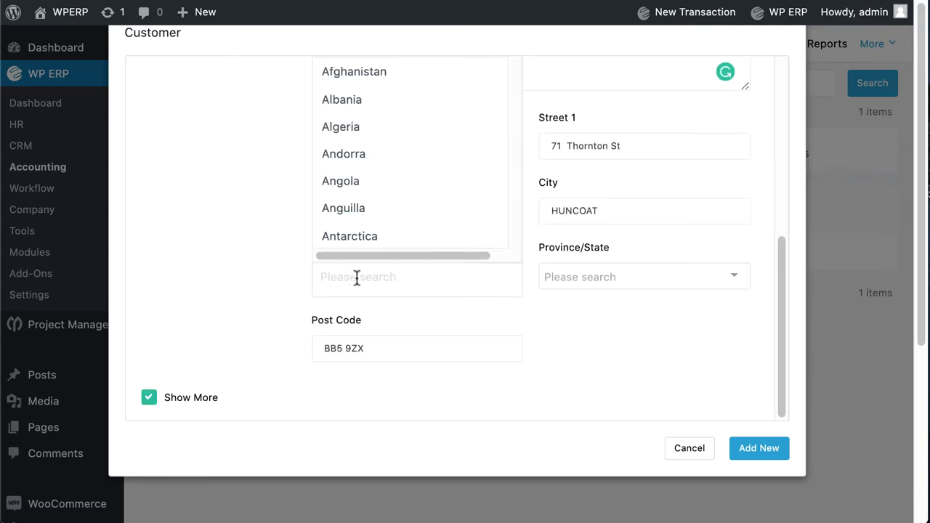
pyautogui.write('uk')
pyautogui.click(402, 249)
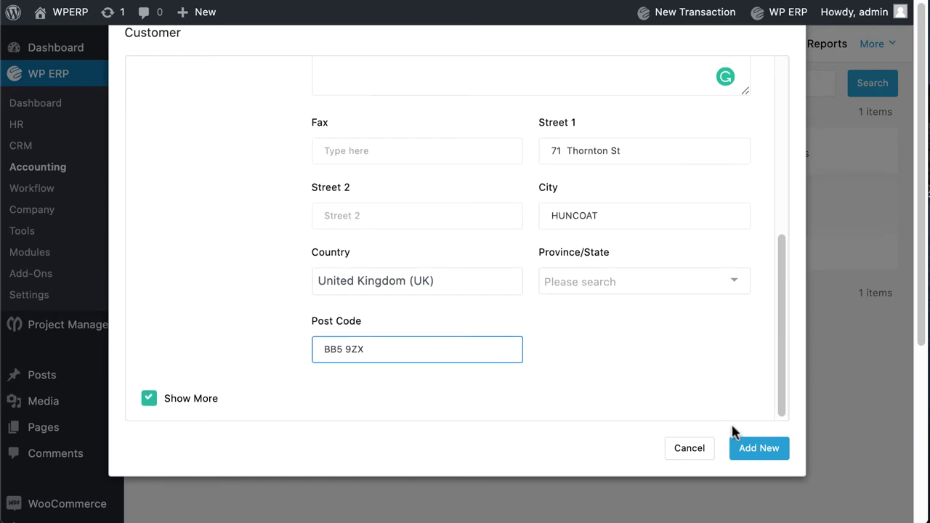
pyautogui.click(765, 456)
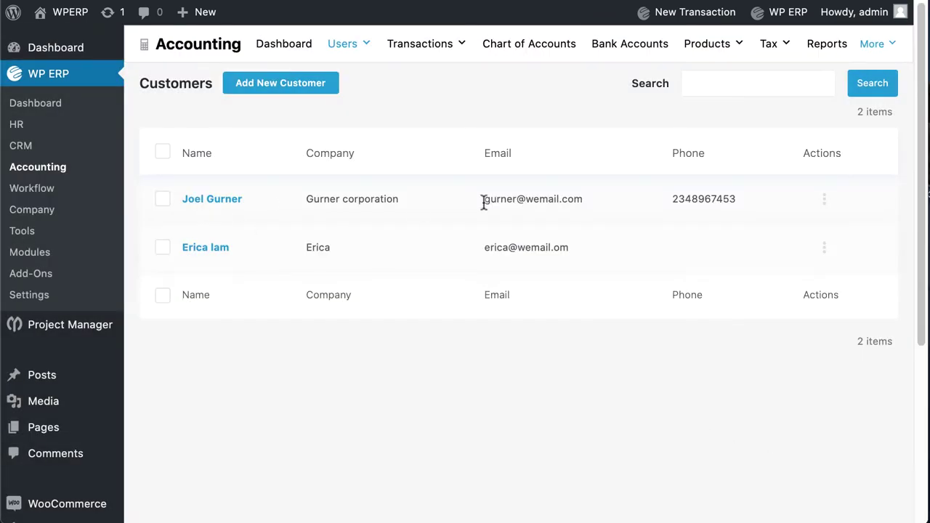
# Open the first listed customer, then return to the Accounting dashboard's Users menu
pyautogui.click(211, 201)
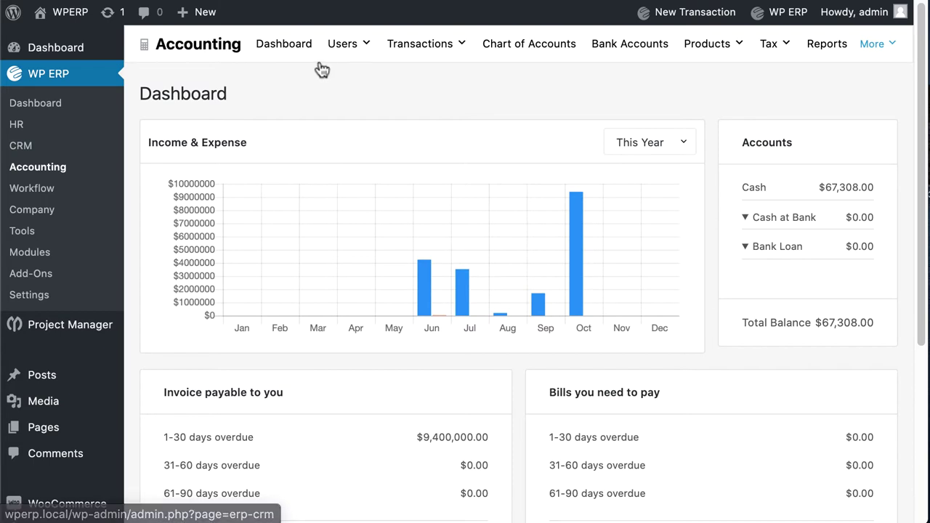
pyautogui.moveTo(363, 58)
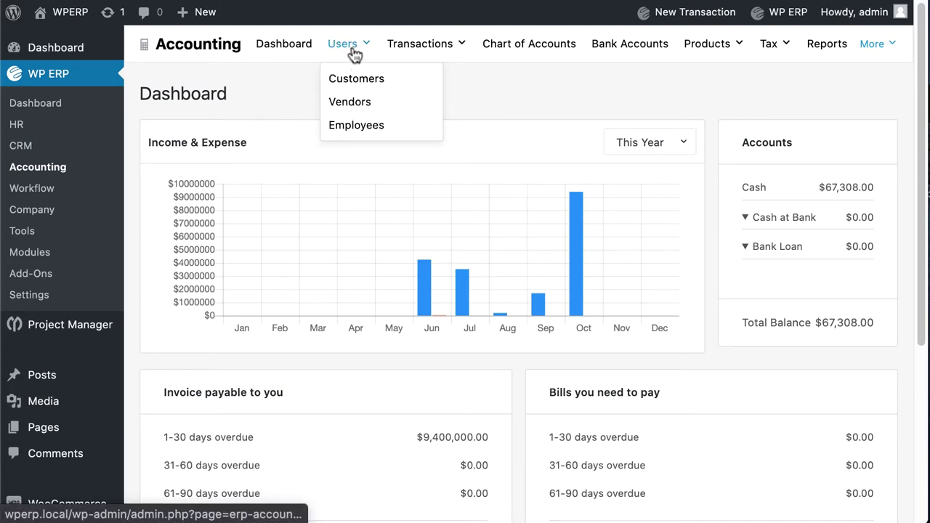
# Open a new vendor form and enter the vendor's name, e-mail, phone and company 'liam tech.'
pyautogui.click(346, 105)
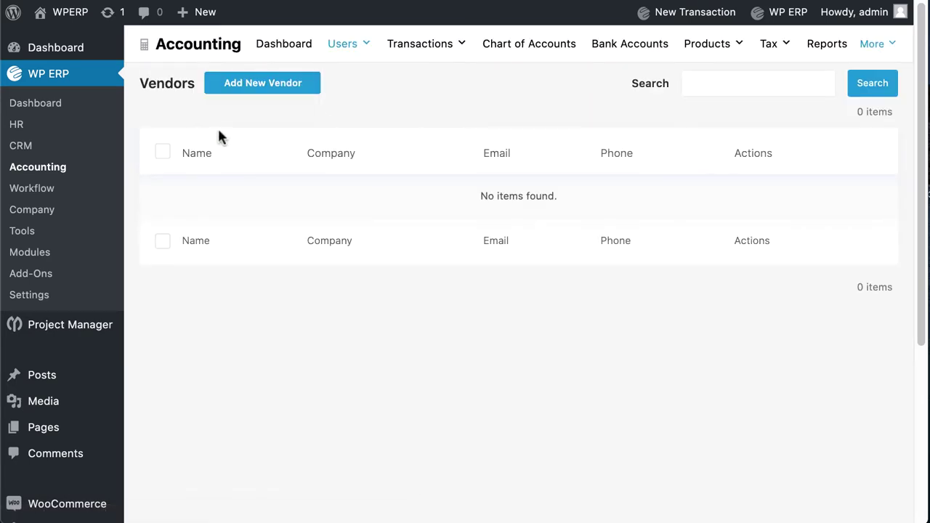
pyautogui.click(244, 90)
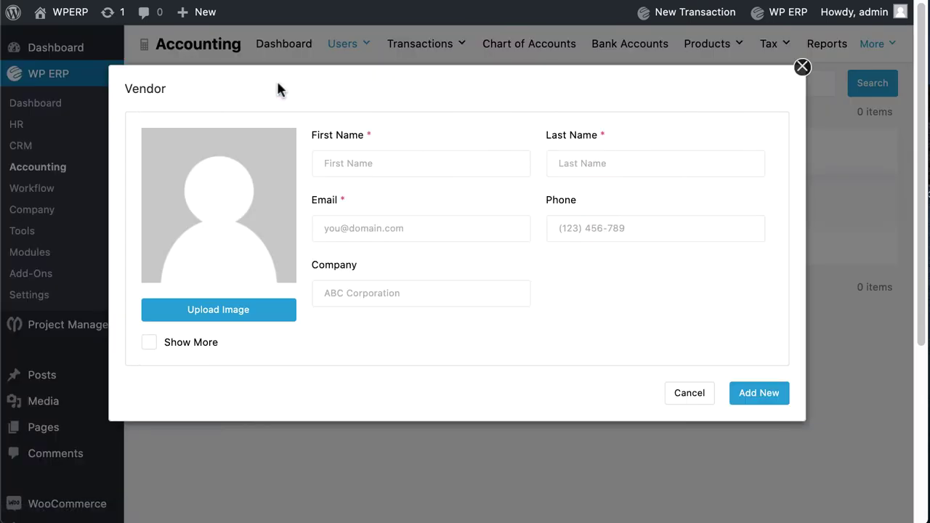
pyautogui.press('Escape')
pyautogui.click(247, 88)
pyautogui.click(326, 163)
pyautogui.write('Liam')
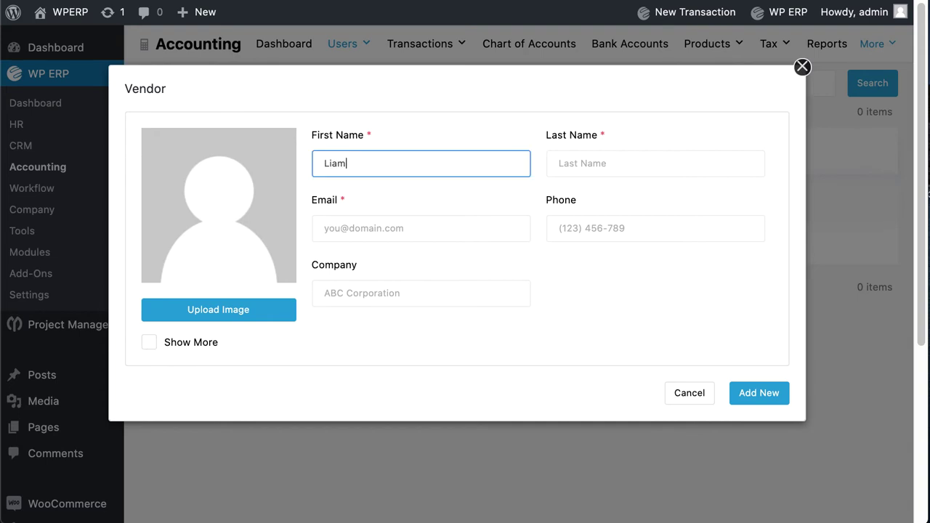
pyautogui.press('Tab')
pyautogui.press('Tab')
pyautogui.press('Tab')
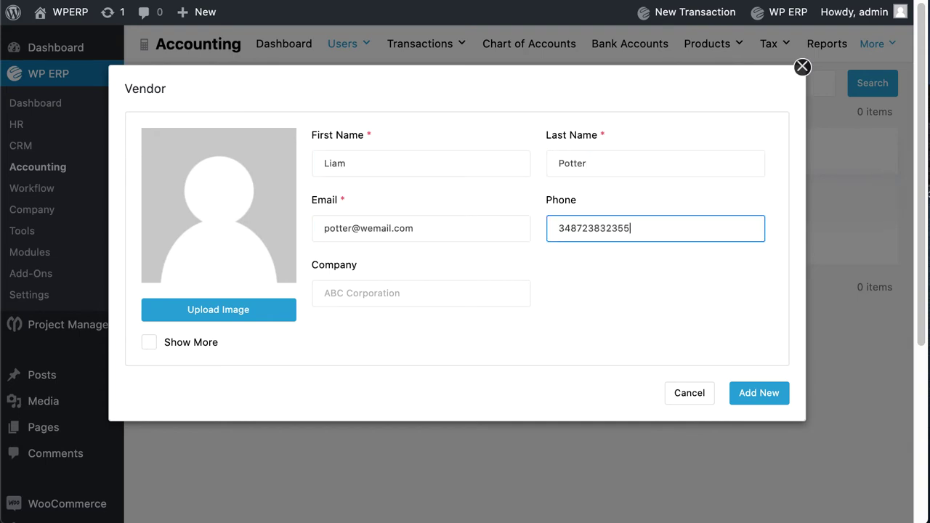
pyautogui.press('Tab')
pyautogui.write('liam tech.')
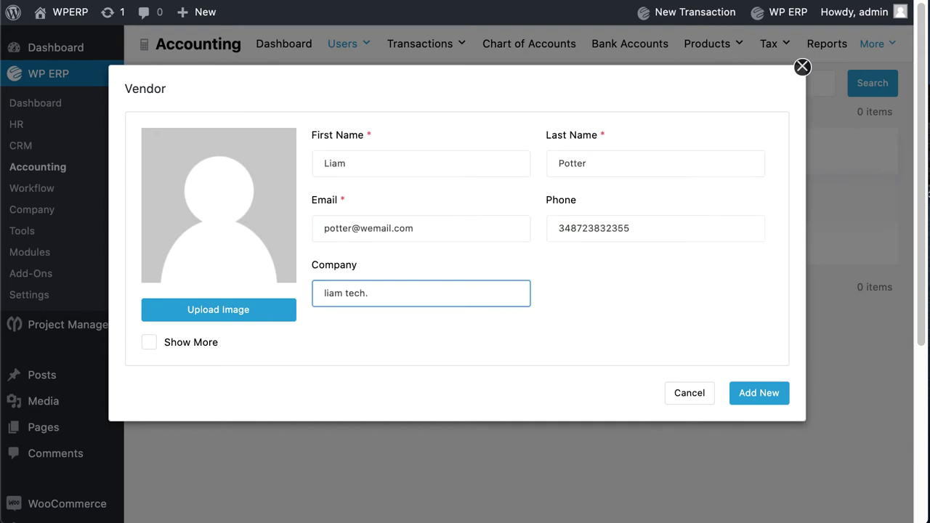
pyautogui.click(243, 223)
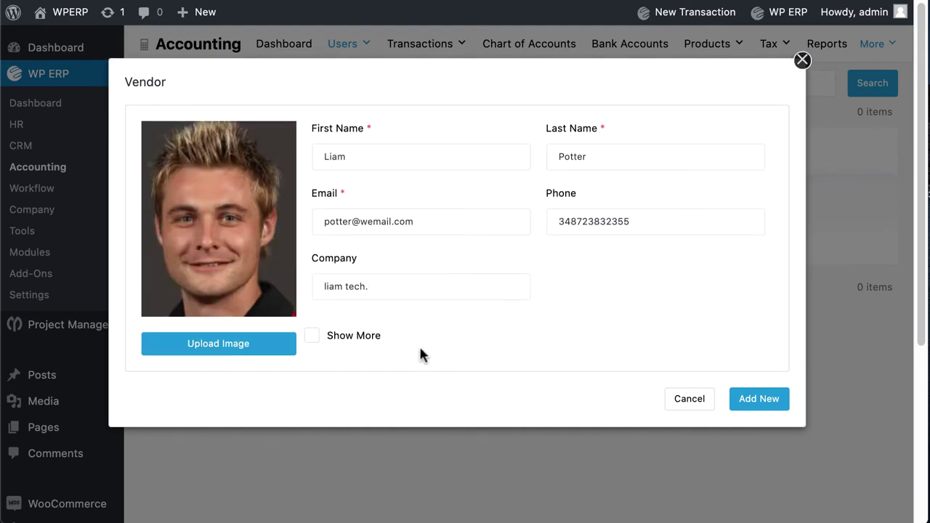
pyautogui.click(313, 336)
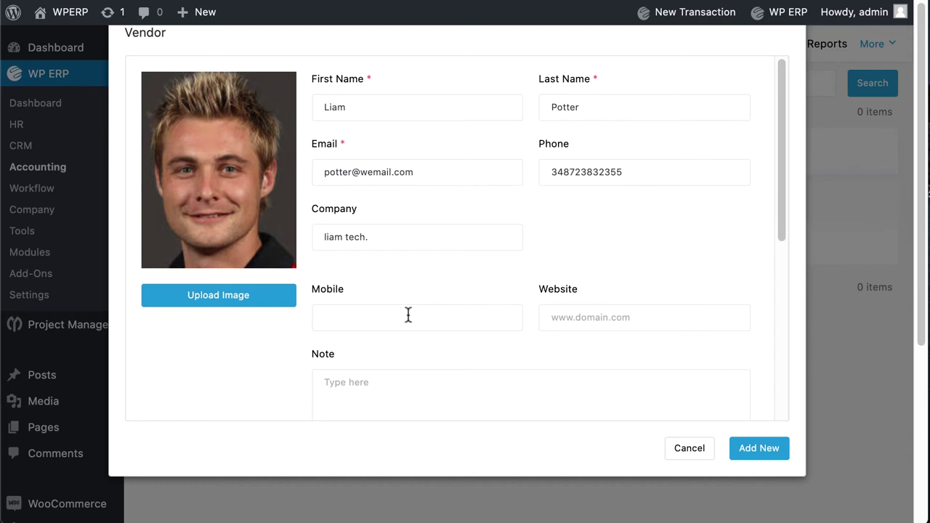
pyautogui.click(449, 248)
pyautogui.press('Tab')
pyautogui.press('Tab')
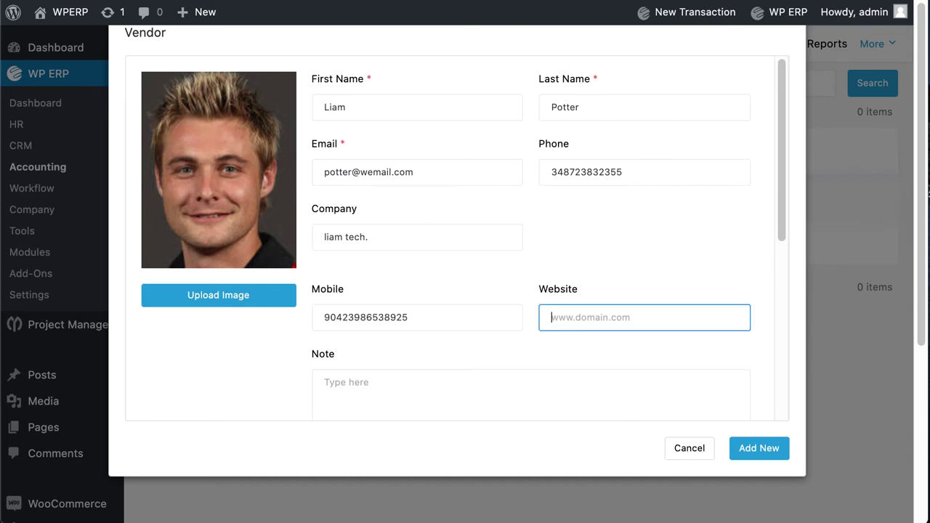
pyautogui.write('www.liamtech.io')
pyautogui.press('Tab')
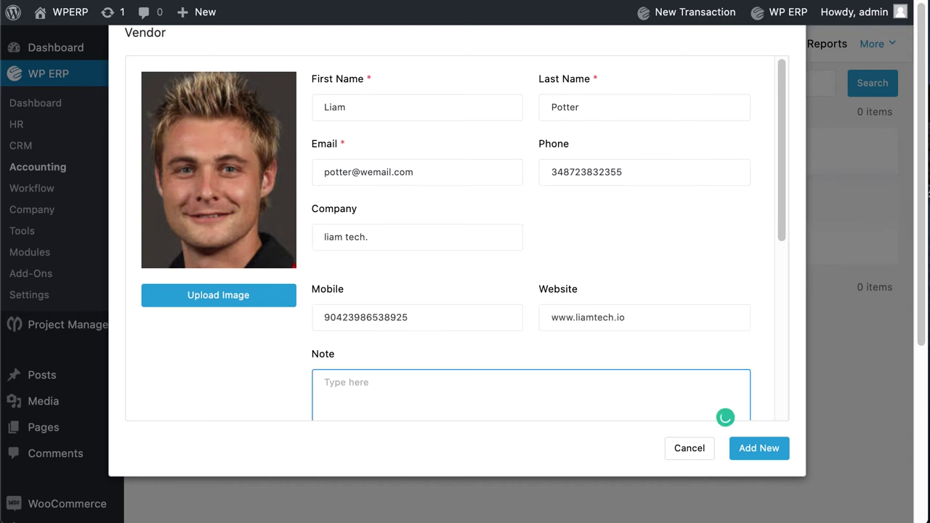
pyautogui.write('best service provider for tech products.')
pyautogui.press('Tab')
pyautogui.press('Tab')
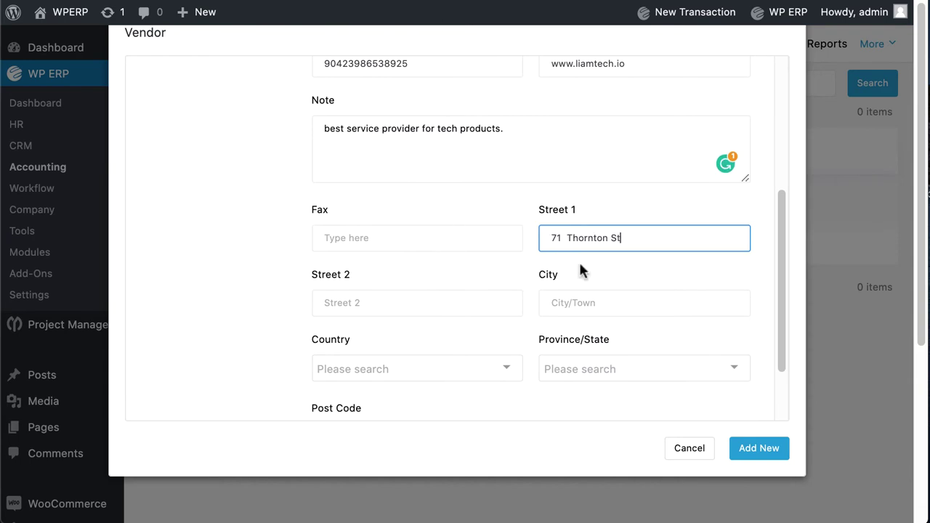
# Enter the vendor's city, country United Kingdom (UK) and post code, then save the vendor
pyautogui.click(584, 294)
pyautogui.write('HUNCOAT')
pyautogui.click(399, 369)
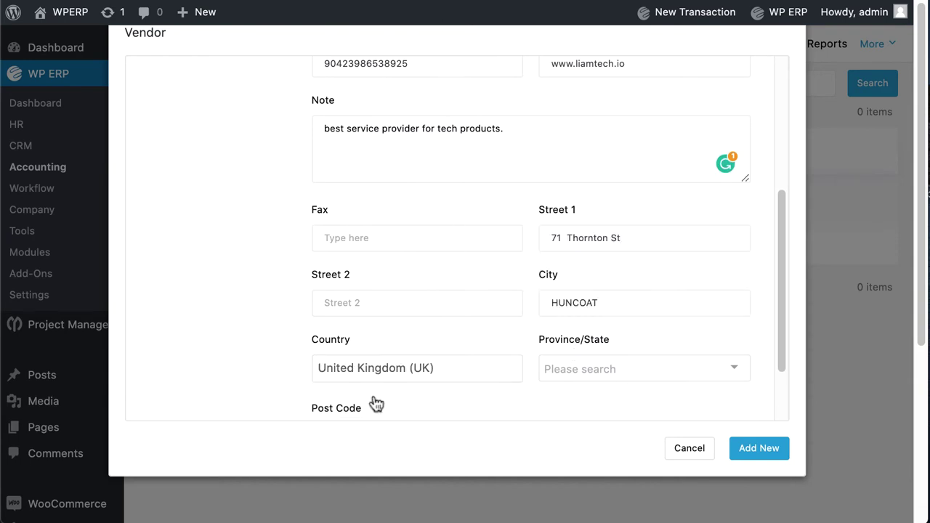
pyautogui.press('Tab')
pyautogui.press('Tab')
pyautogui.write('BB5 9ZX')
pyautogui.click(750, 447)
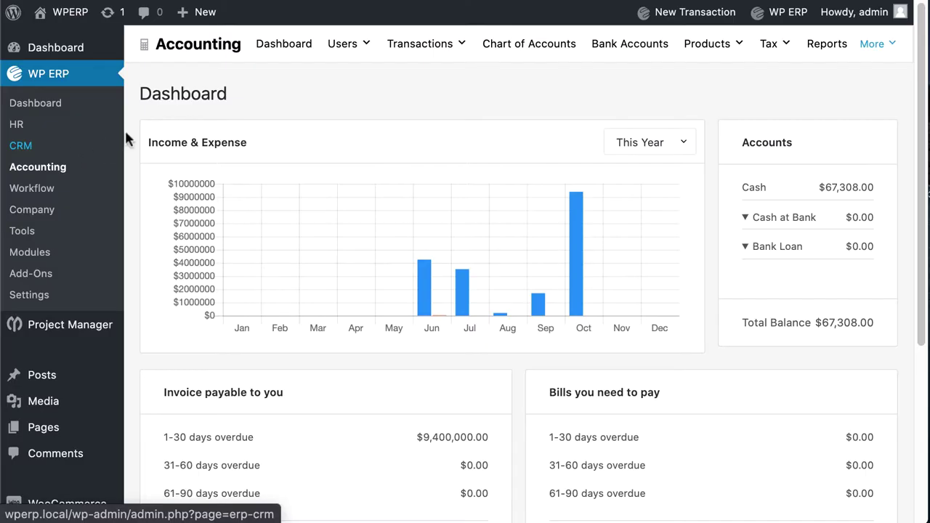
# Open the Employees list from Accounting's Users menu
pyautogui.moveTo(326, 37)
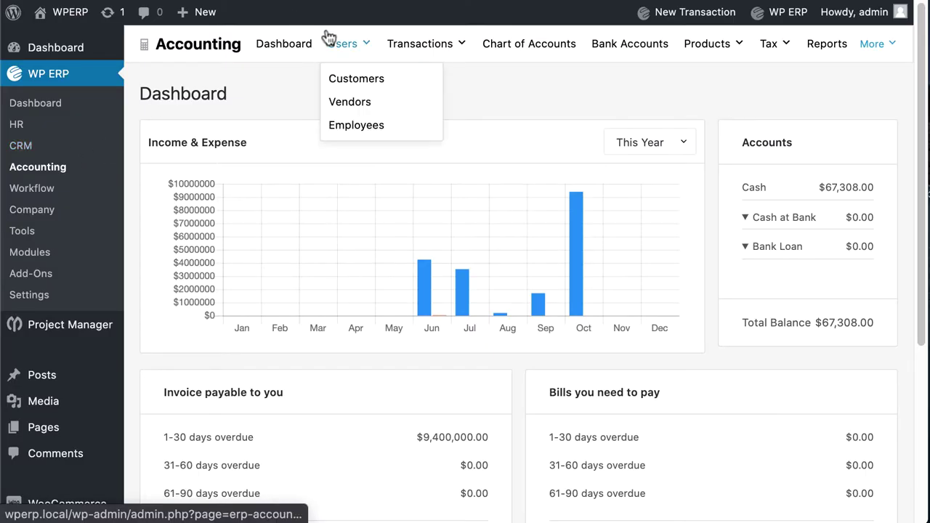
pyautogui.click(362, 125)
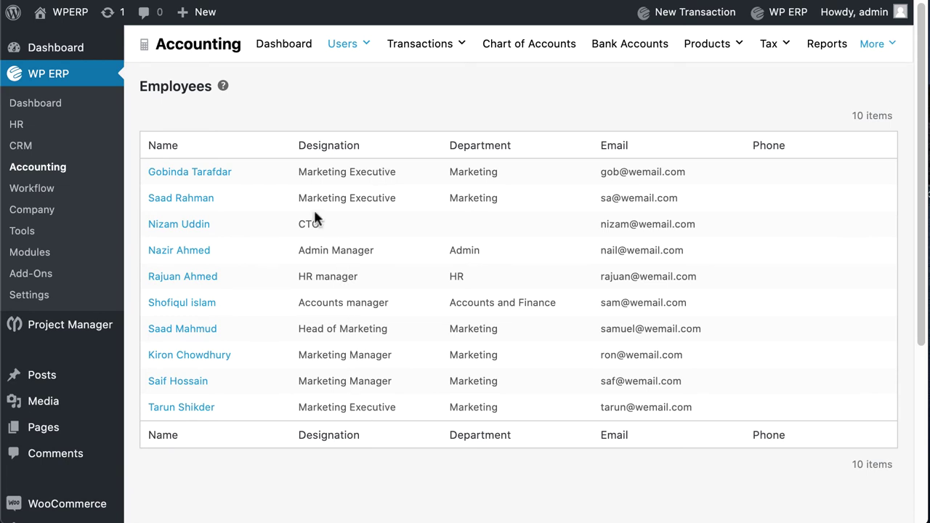
# Start a new employee under HR > Employees and enter the employee's name and e-mail
pyautogui.click(20, 126)
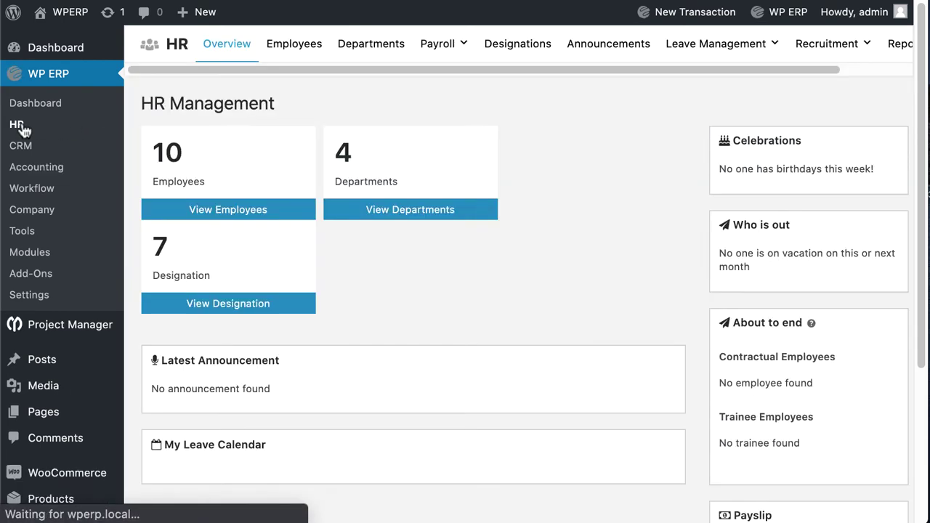
pyautogui.click(286, 49)
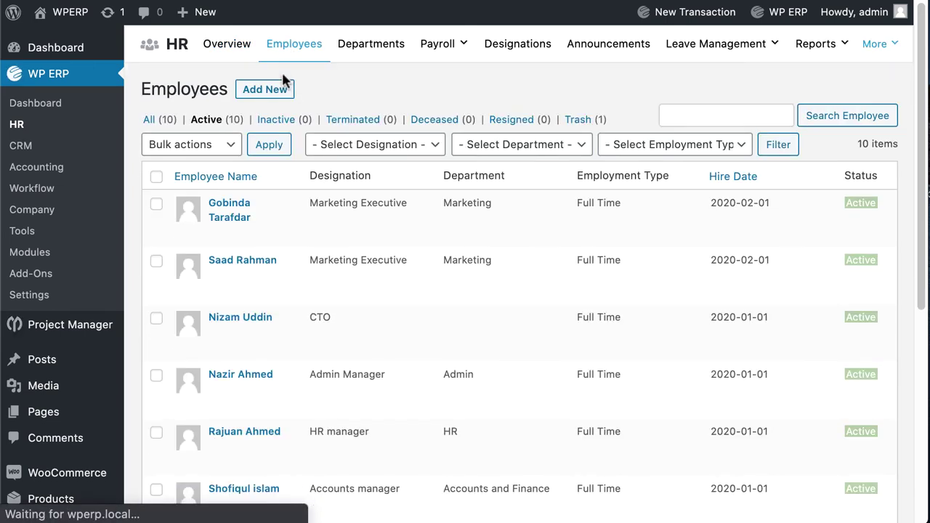
pyautogui.click(284, 90)
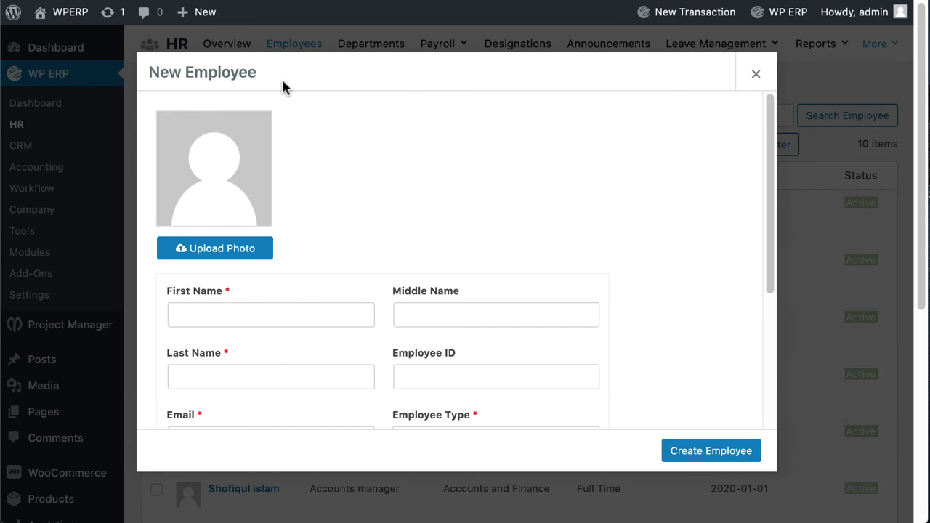
pyautogui.write('Nicole')
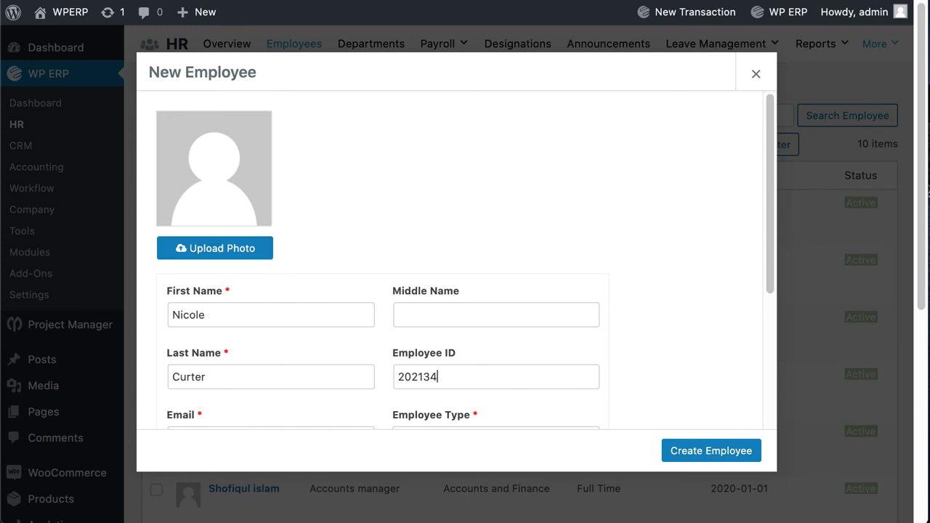
pyautogui.press('Tab')
# Set the employee type to Full Time and the hire date to 2020-10-01
pyautogui.click(440, 380)
pyautogui.click(415, 251)
pyautogui.scroll(-2, 269, 363)
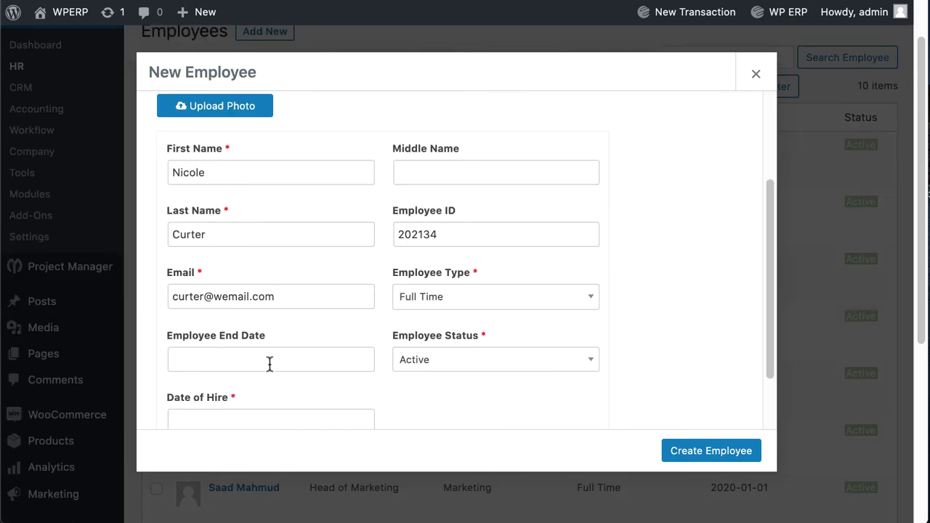
pyautogui.scroll(-2, 268, 363)
pyautogui.click(239, 378)
pyautogui.click(260, 273)
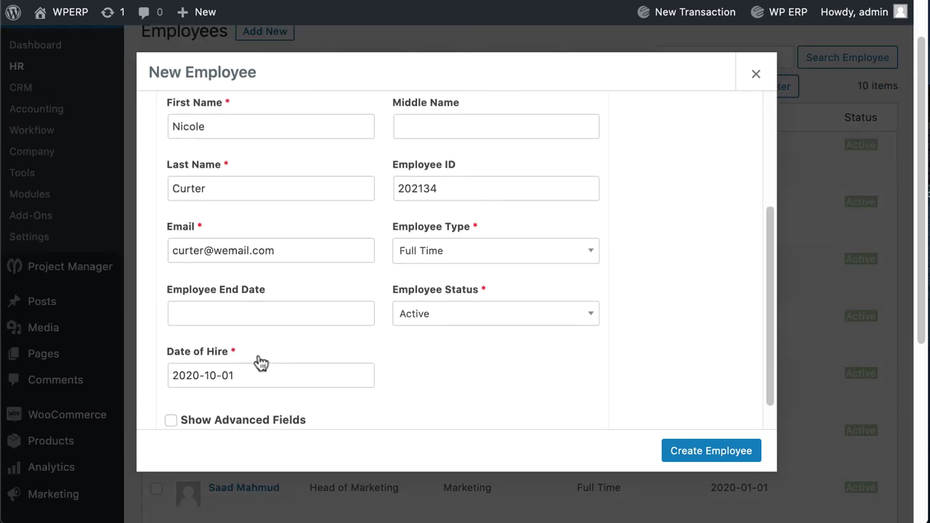
pyautogui.scroll(-1, 260, 362)
# Show advanced fields and set department Marketing, job title Marketing Executive and the reporting manager
pyautogui.click(172, 382)
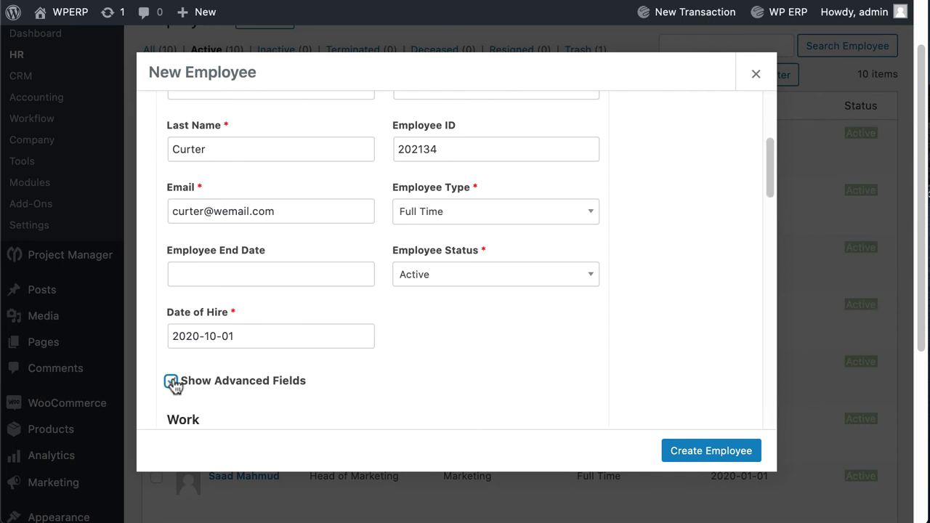
pyautogui.scroll(-3, 314, 359)
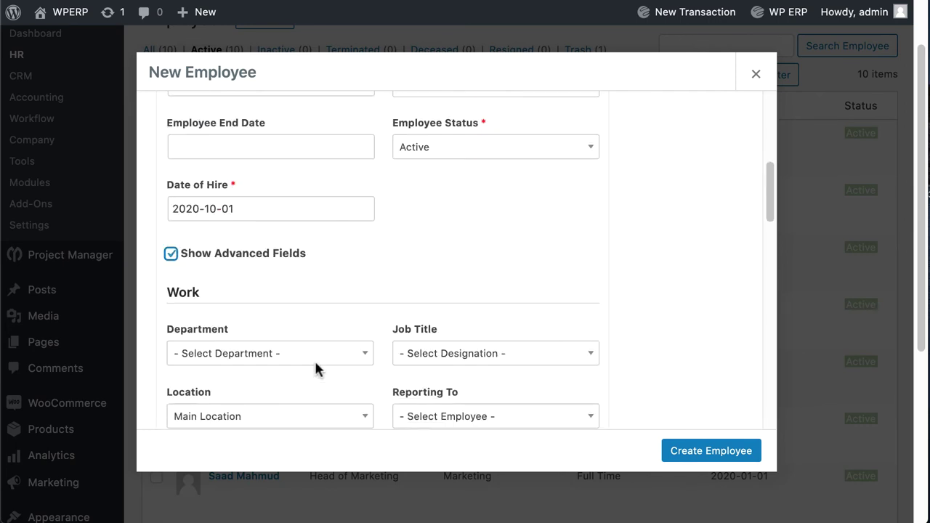
pyautogui.scroll(-1, 318, 371)
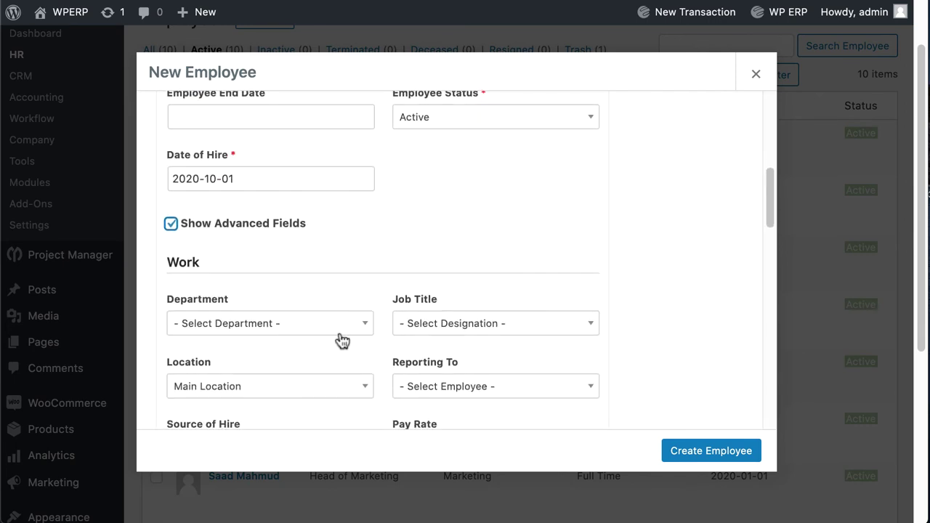
pyautogui.click(368, 326)
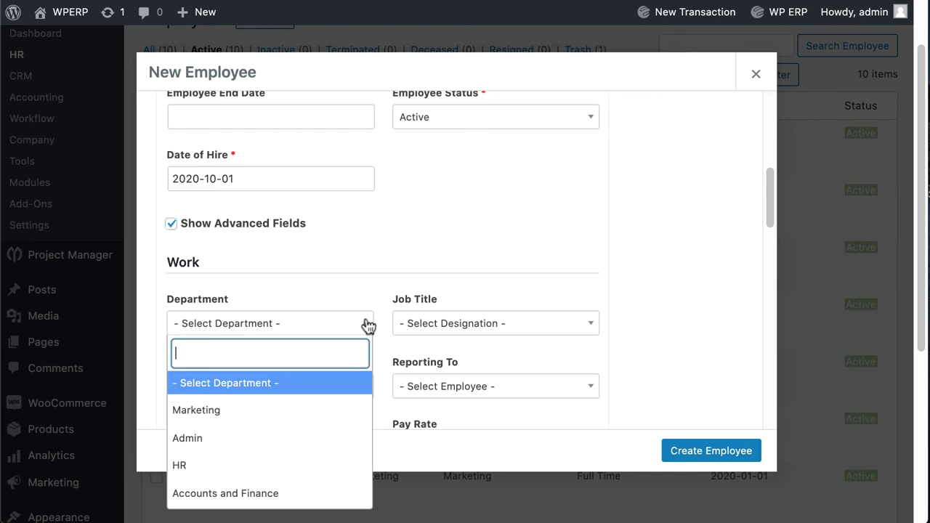
pyautogui.click(251, 411)
pyautogui.click(489, 326)
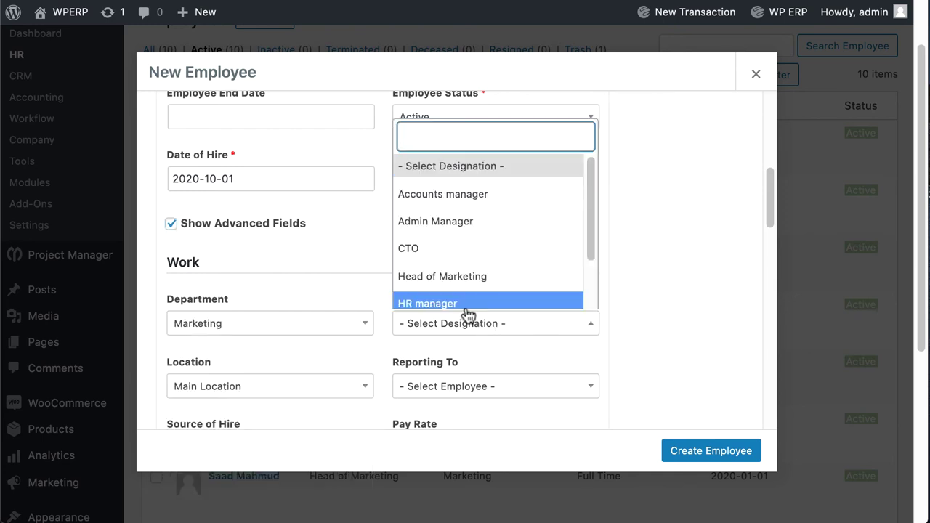
pyautogui.scroll(-1, 467, 300)
pyautogui.click(467, 279)
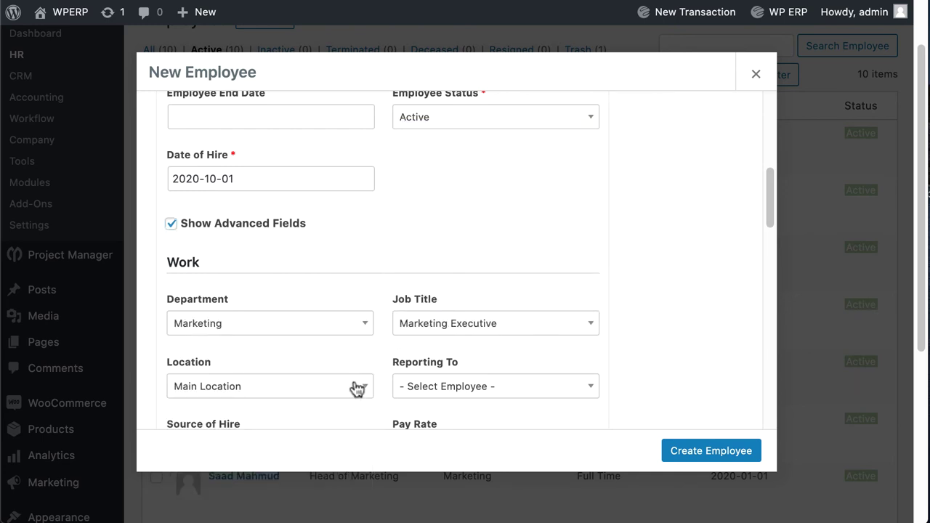
pyautogui.click(463, 385)
pyautogui.scroll(-1, 436, 342)
pyautogui.click(428, 268)
# Set source of hire to Advertisement, pay rate 4000$ and pay type Monthly
pyautogui.scroll(-1, 427, 286)
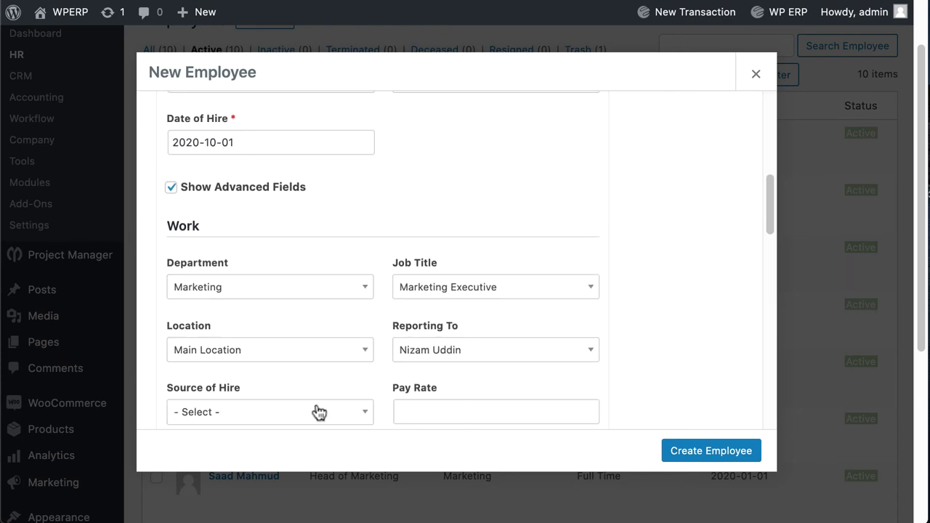
pyautogui.click(243, 411)
pyautogui.click(240, 396)
pyautogui.scroll(-1, 363, 363)
pyautogui.click(464, 359)
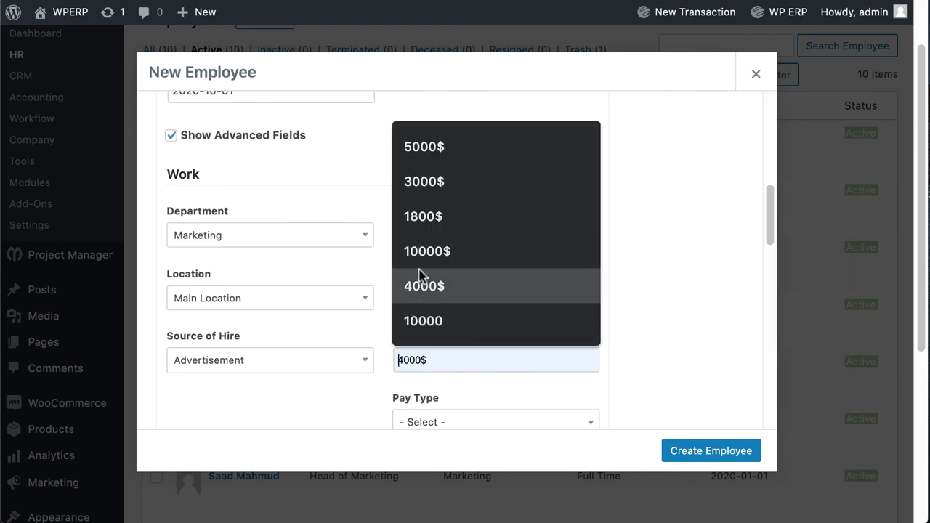
pyautogui.click(420, 279)
pyautogui.scroll(-1, 348, 411)
pyautogui.click(438, 383)
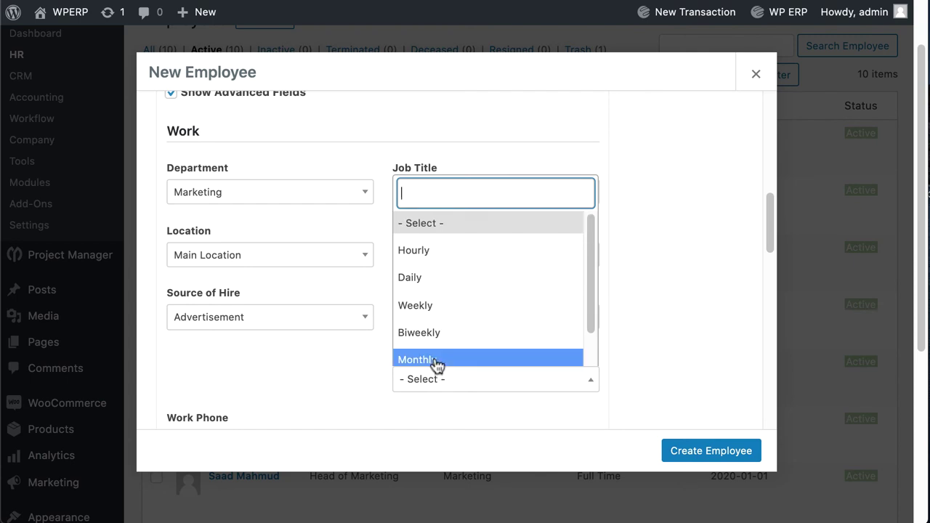
pyautogui.click(436, 360)
pyautogui.scroll(-1, 409, 387)
# Paste in the employee's work phone number
pyautogui.click(315, 373)
pyautogui.hotkey('ctrl', 'v')
pyautogui.scroll(-4, 324, 372)
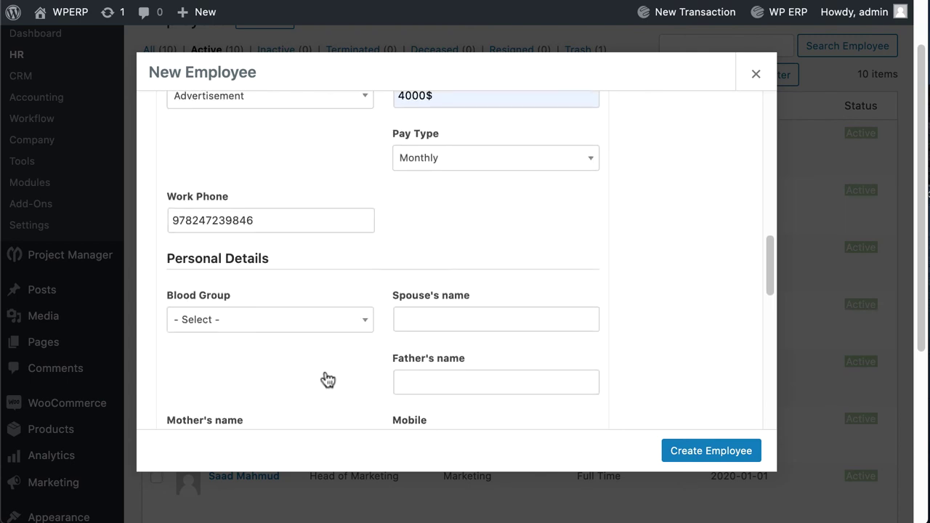
pyautogui.scroll(-7, 326, 369)
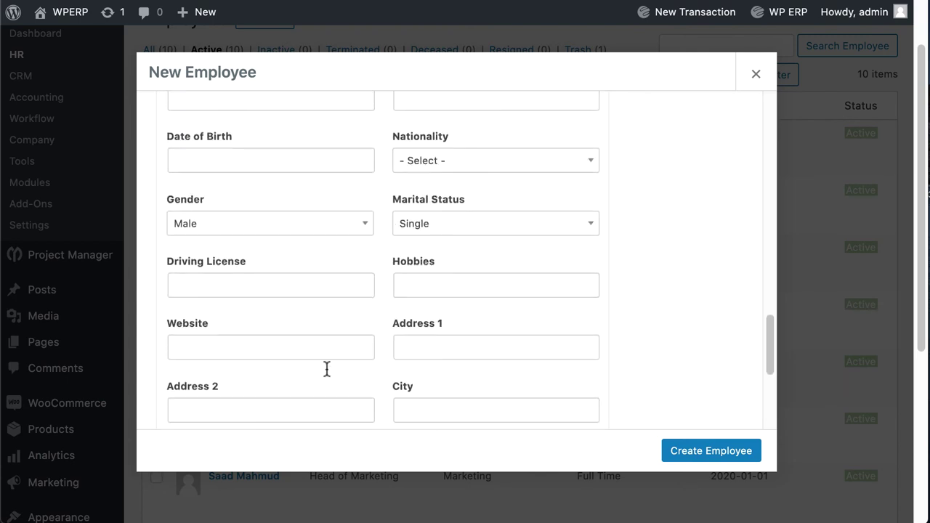
pyautogui.scroll(-1, 326, 370)
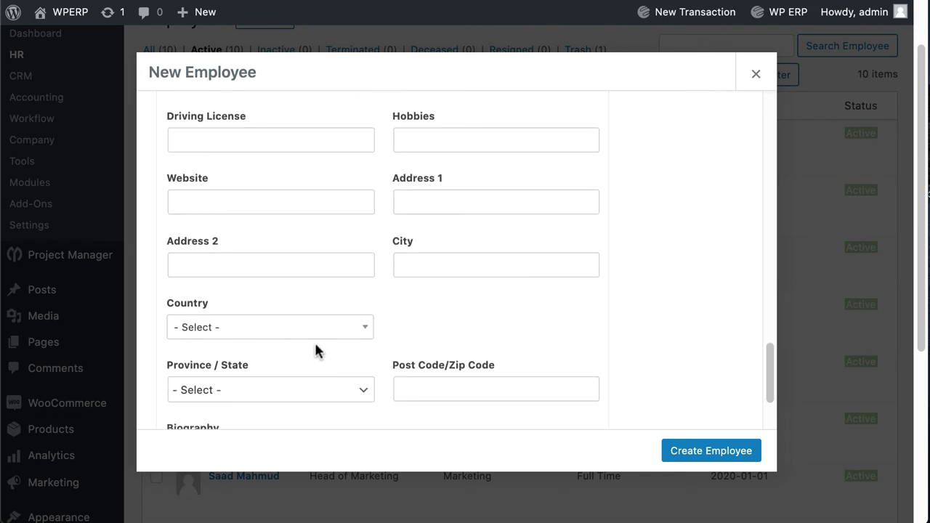
pyautogui.scroll(1, 316, 347)
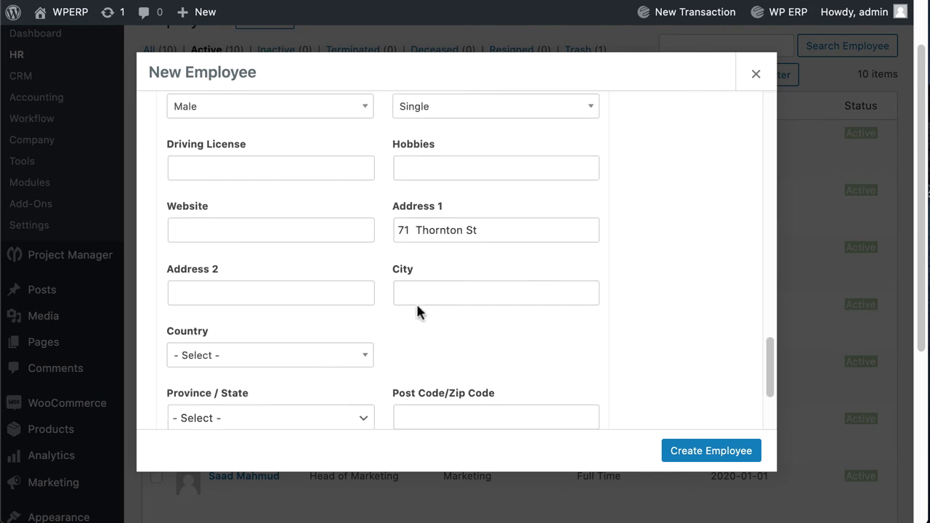
pyautogui.click(416, 294)
pyautogui.write('HUNCOAT')
pyautogui.click(313, 355)
pyautogui.write('United Kingdom')
pyautogui.press('Return')
pyautogui.scroll(-1, 284, 397)
pyautogui.press('Tab')
pyautogui.write('BB5 9ZX')
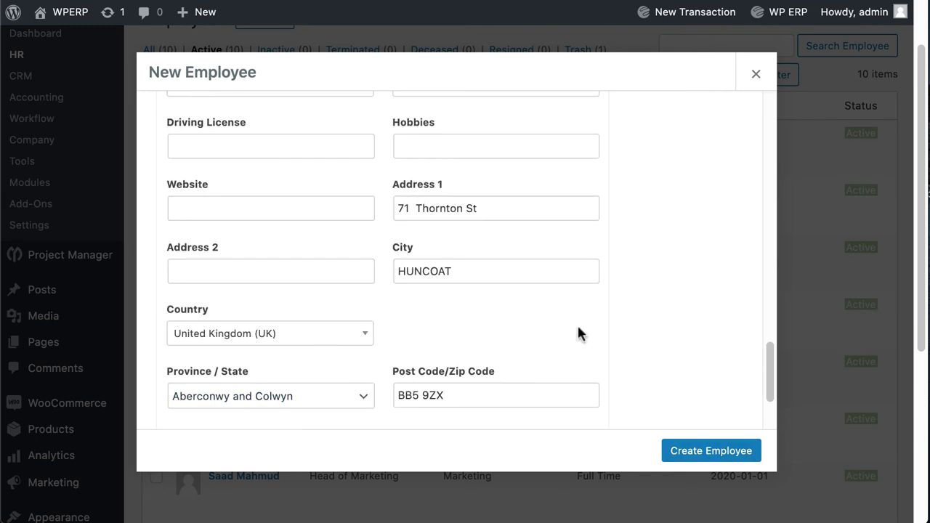
pyautogui.scroll(-4, 591, 370)
pyautogui.scroll(15, 494, 326)
# Set the chosen Media Library image as the employee's photo
pyautogui.click(262, 247)
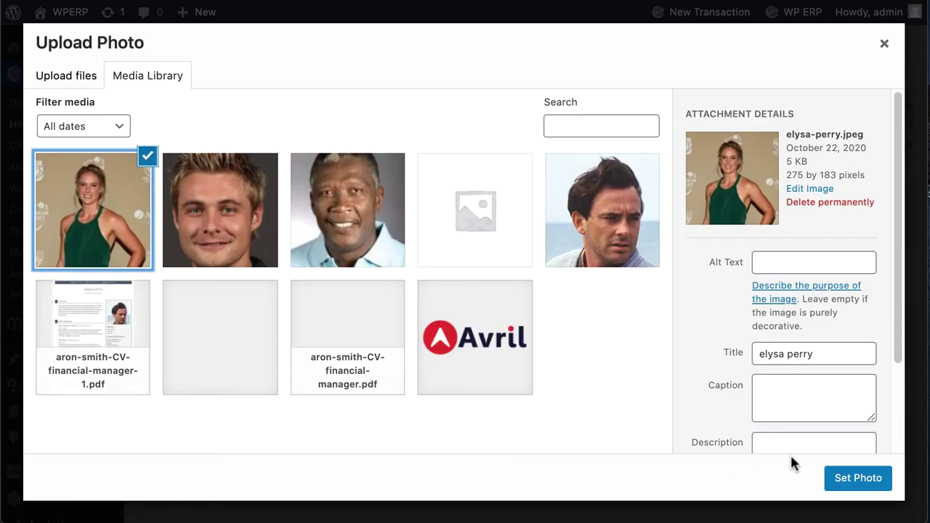
pyautogui.click(857, 478)
pyautogui.scroll(-10, 699, 430)
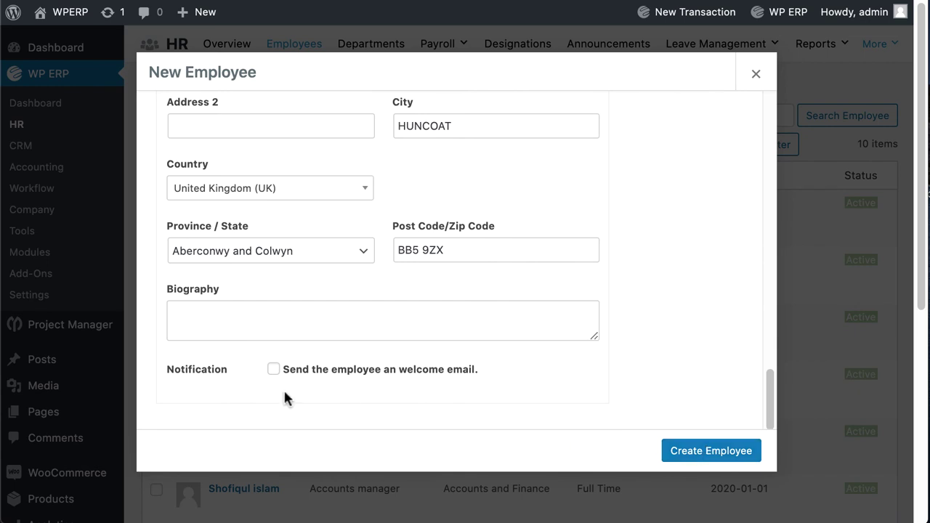
# Enable the welcome email with login details and create the employee
pyautogui.click(273, 369)
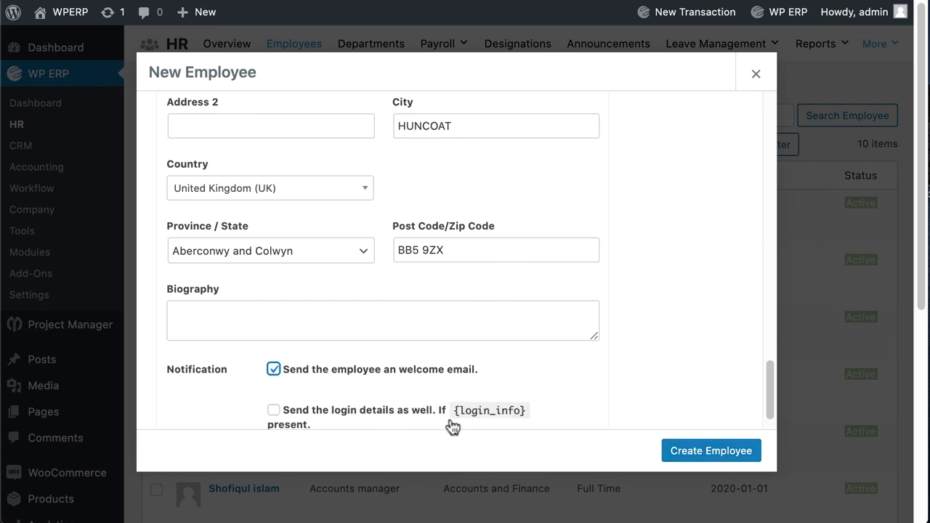
pyautogui.scroll(-1, 494, 425)
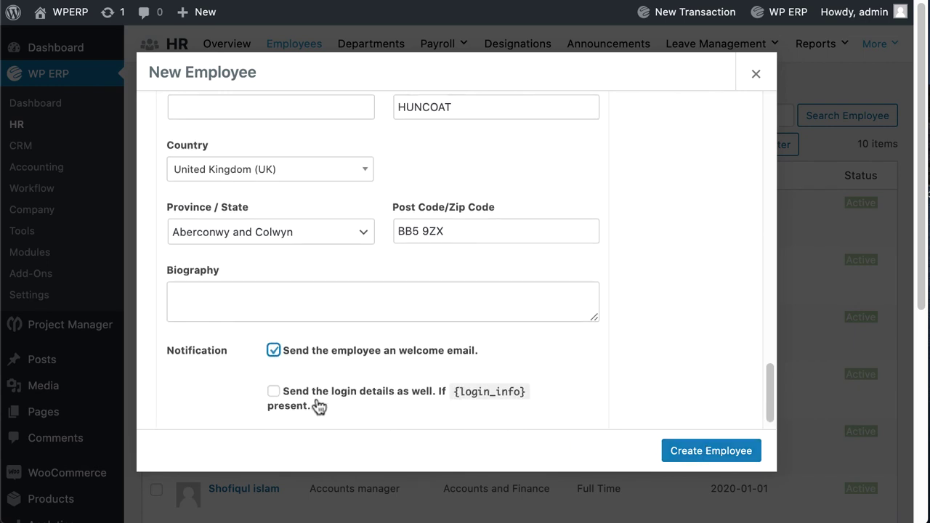
pyautogui.click(273, 392)
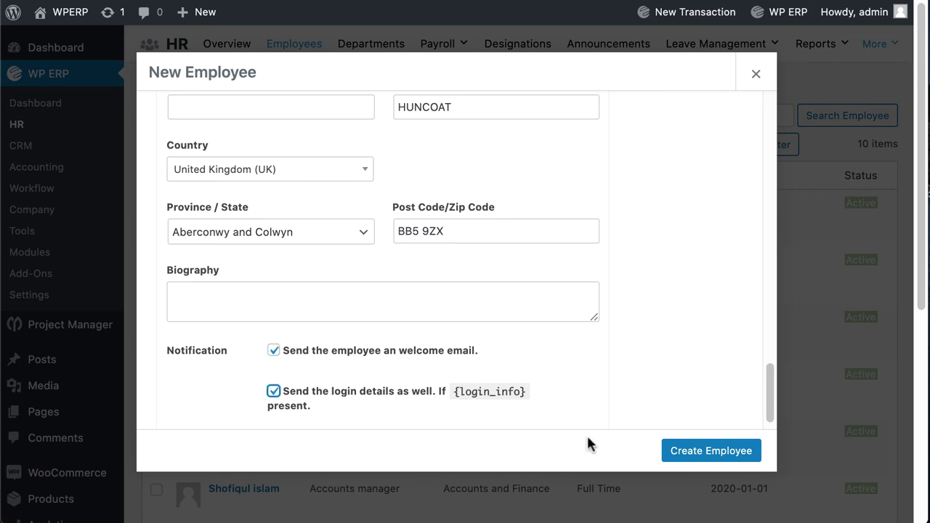
pyautogui.click(683, 448)
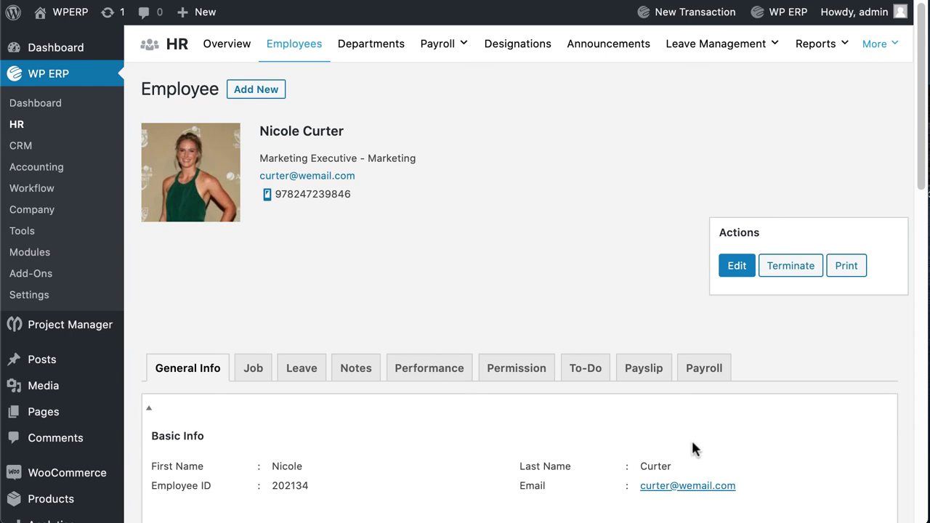
# Bring up Accounting's Employees list, which shows the new employee among 11 employees
pyautogui.click(38, 169)
pyautogui.moveTo(372, 51)
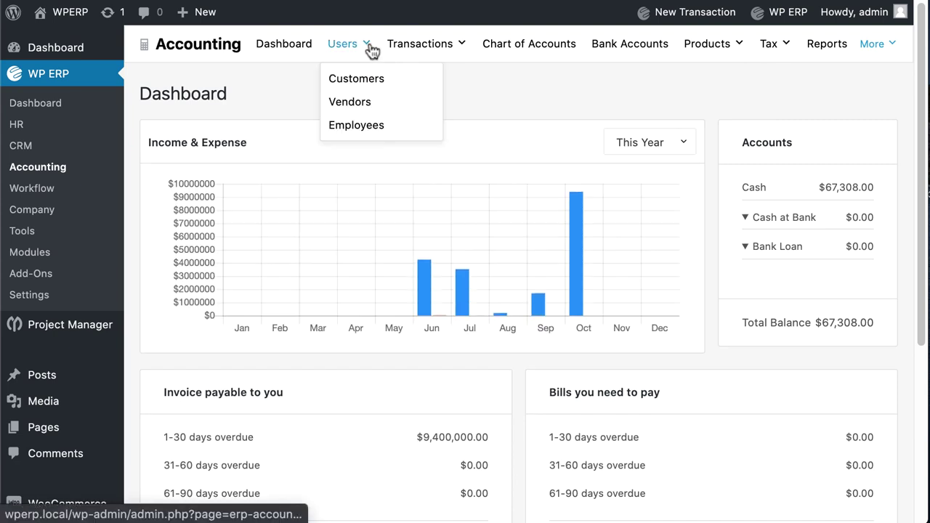
pyautogui.click(356, 128)
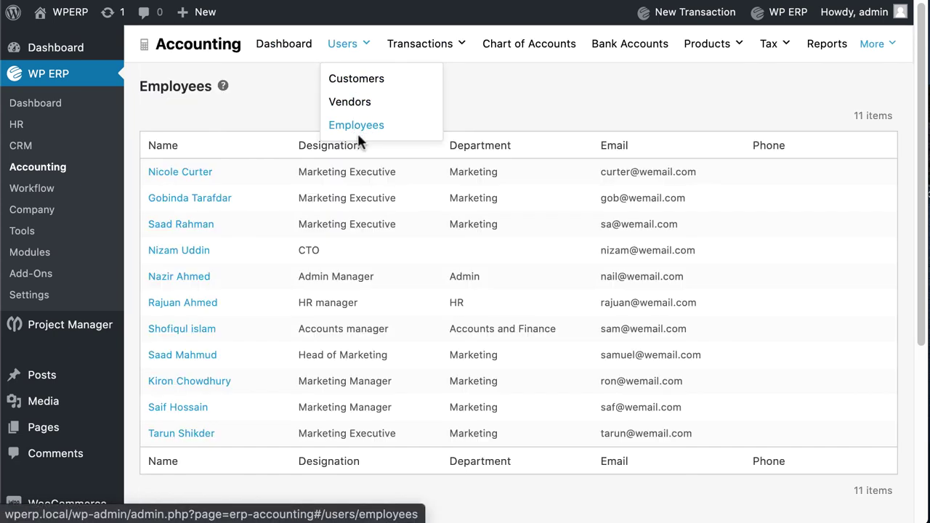
# Review the new employee's accounting details ($0.00 outstanding), then return to the Accounting dashboard
pyautogui.click(189, 174)
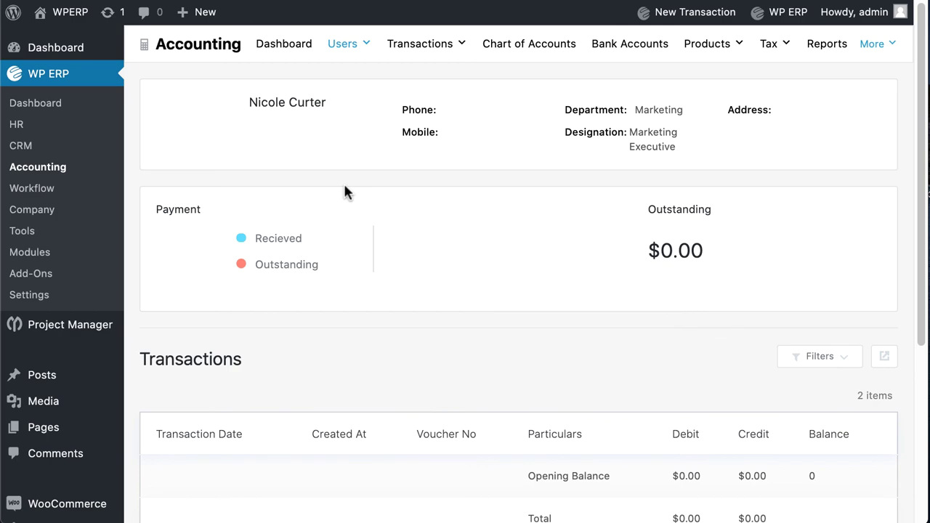
pyautogui.scroll(-4, 344, 190)
pyautogui.scroll(4, 345, 190)
pyautogui.scroll(-4, 346, 191)
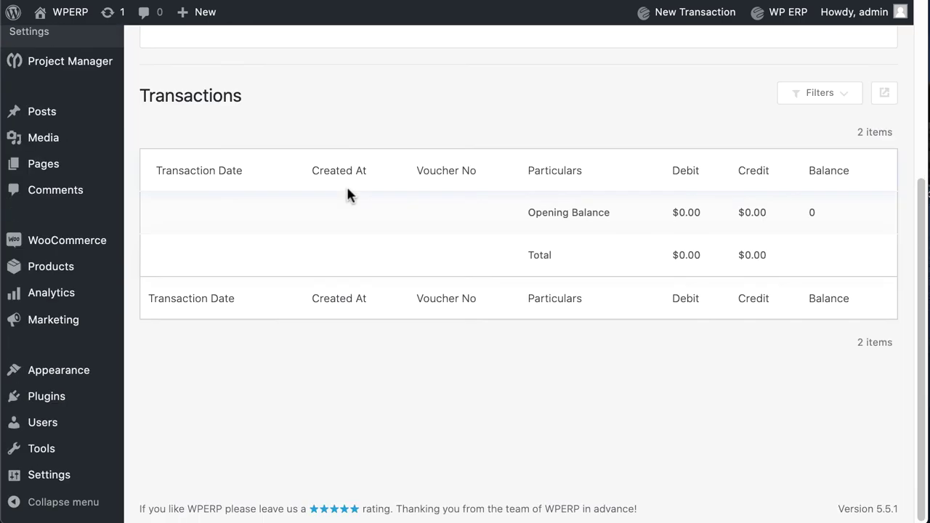
pyautogui.scroll(4, 347, 193)
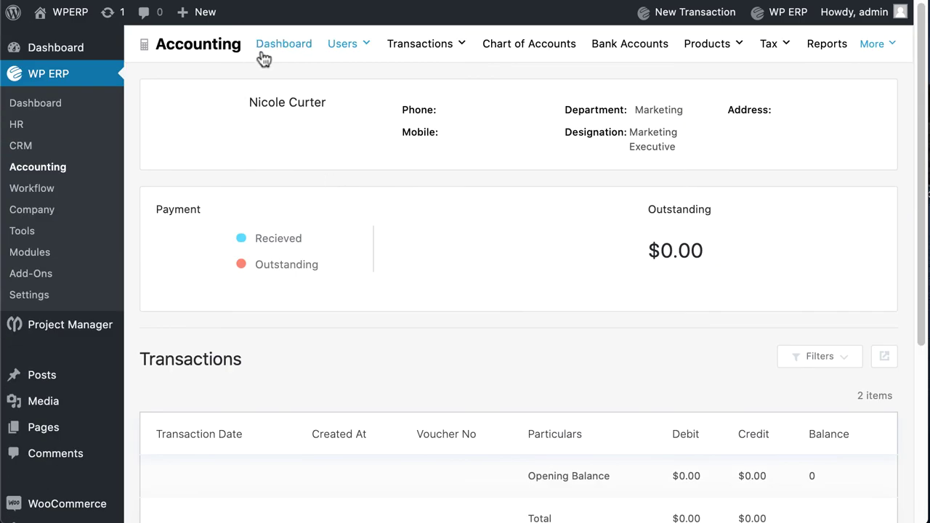
pyautogui.click(261, 51)
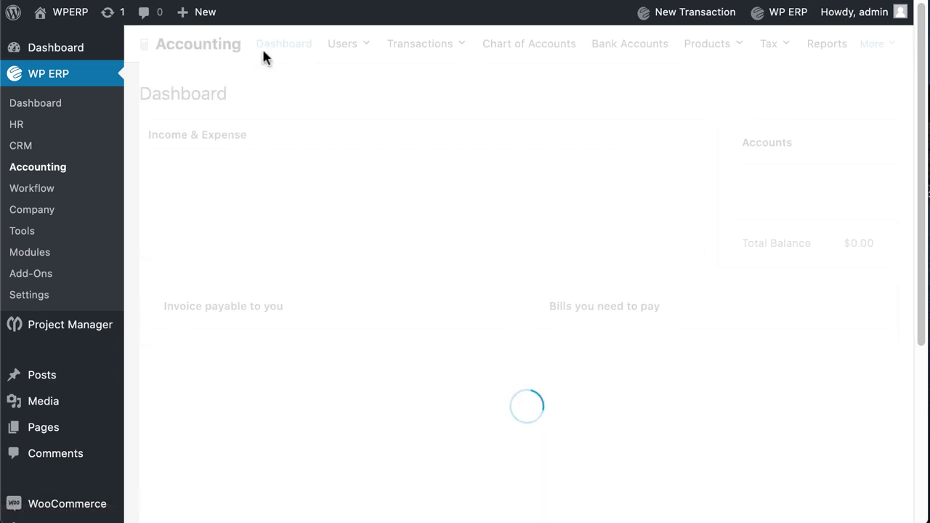